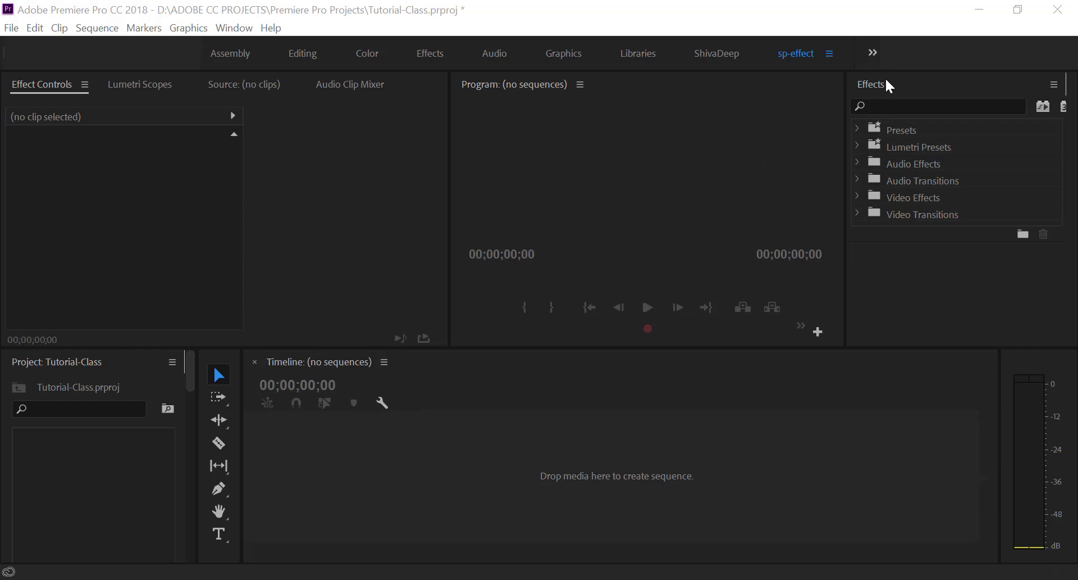
Step: Open the desktop's For Adobe Premiere Pro folder and select all seven media files in it
{"action": "left_click", "coordinate": [977, 12]}
{"action": "double_click", "coordinate": [36, 201]}
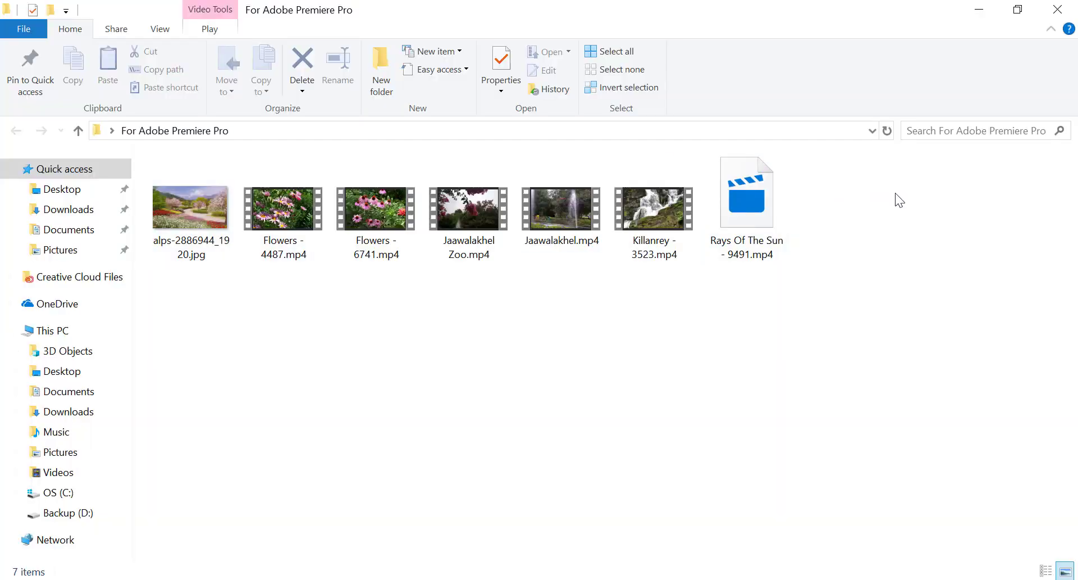
{"action": "mouse_move", "coordinate": [896, 196]}
{"action": "left_mouse_down"}
{"action": "mouse_move", "coordinate": [648, 219]}
{"action": "mouse_move", "coordinate": [203, 207]}
{"action": "mouse_move", "coordinate": [359, 562]}
{"action": "left_mouse_up"}
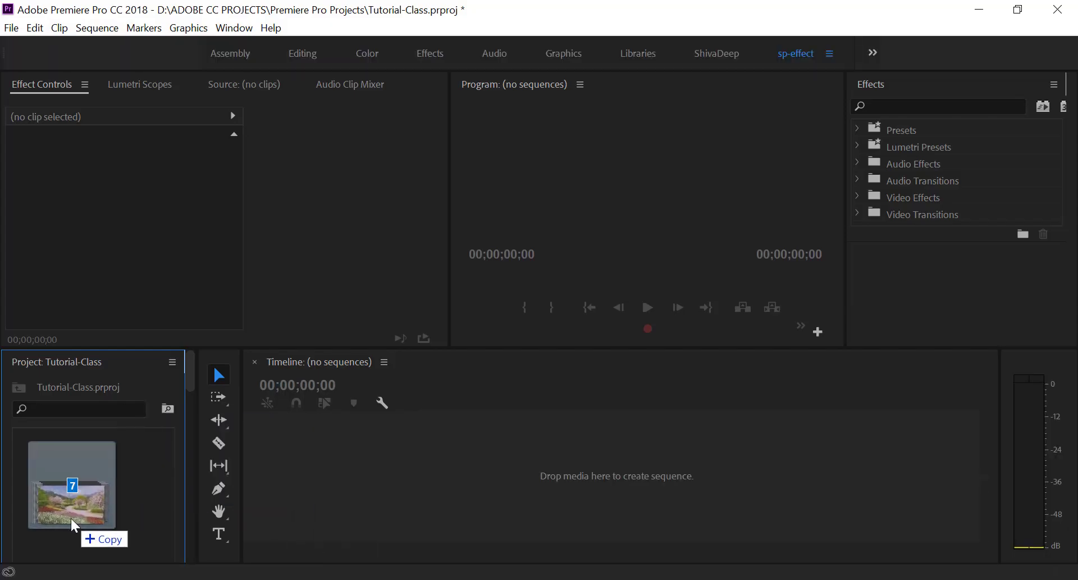
Step: Import the seven selected media files into the Tutorial-Class Project panel and browse the thumbnails
{"action": "left_click_drag", "start_coordinate": [360, 562], "coordinate": [71, 517]}
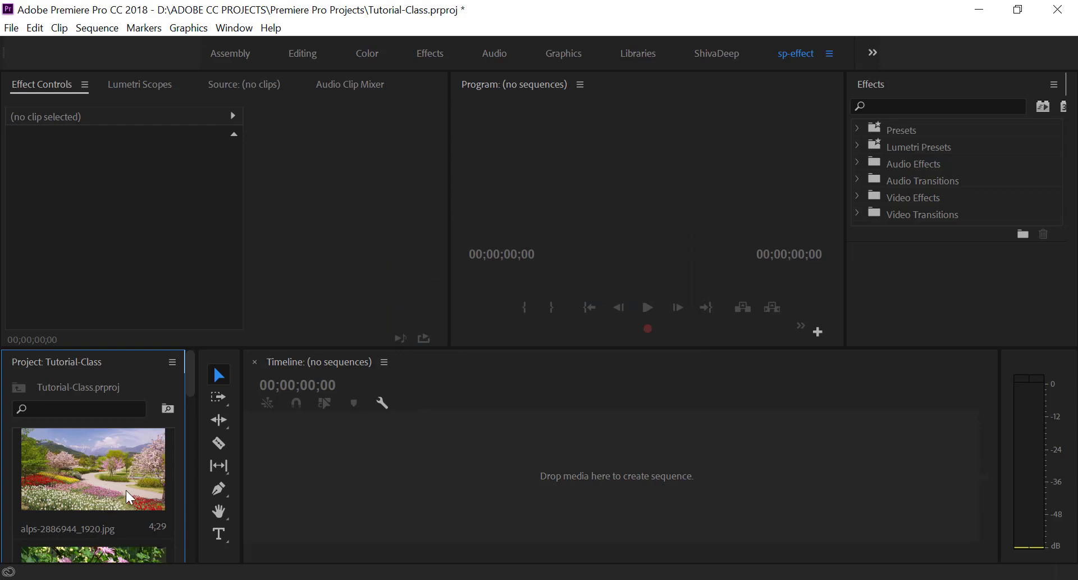
{"action": "scroll", "coordinate": [121, 467], "scroll_direction": "down", "scroll_amount": 2}
{"action": "scroll", "coordinate": [116, 470], "scroll_direction": "down", "scroll_amount": 2}
{"action": "scroll", "coordinate": [117, 470], "scroll_direction": "down", "scroll_amount": 2}
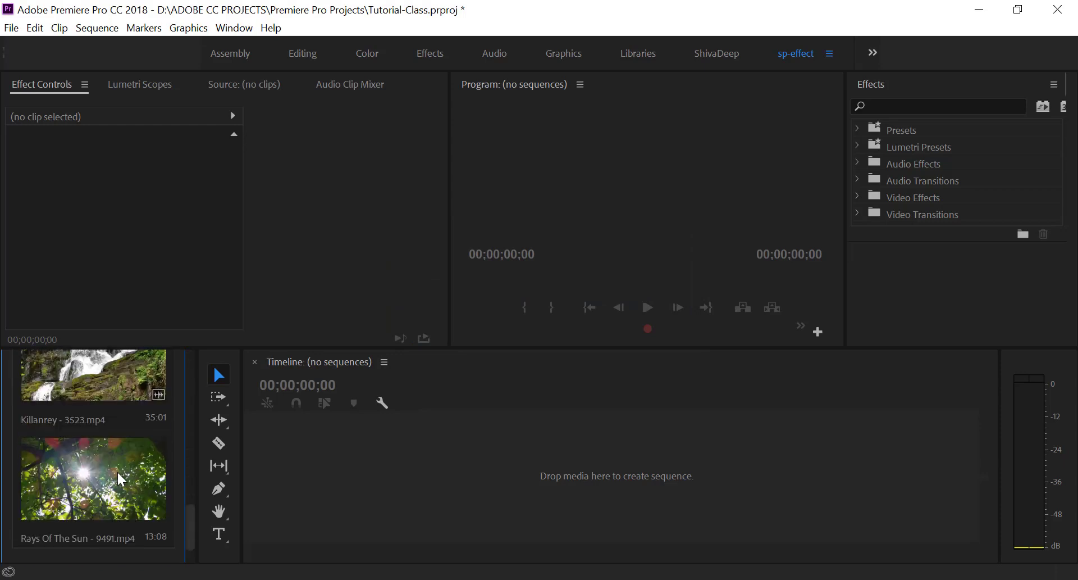
{"action": "scroll", "coordinate": [117, 470], "scroll_direction": "down", "scroll_amount": 1}
{"action": "scroll", "coordinate": [116, 474], "scroll_direction": "down", "scroll_amount": 2}
{"action": "scroll", "coordinate": [118, 477], "scroll_direction": "down", "scroll_amount": 2}
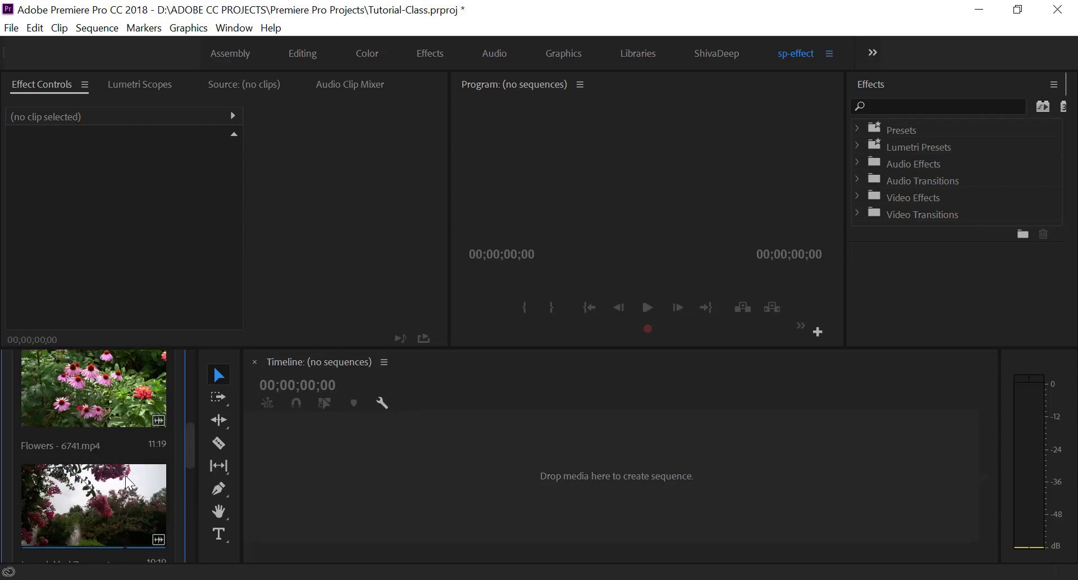
Step: Create the Rays Of The Sun - 9491 sequence by dragging the alps-2886944_1920.jpg image to the timeline
{"action": "scroll", "coordinate": [126, 475], "scroll_direction": "up", "scroll_amount": 8}
{"action": "scroll", "coordinate": [126, 475], "scroll_direction": "up", "scroll_amount": 3}
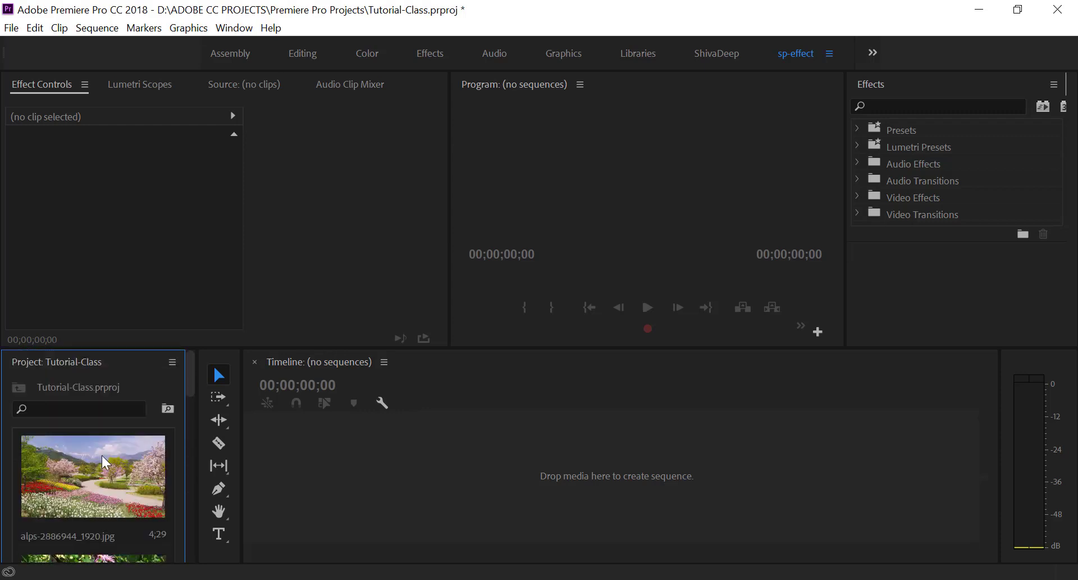
{"action": "left_click", "coordinate": [111, 491]}
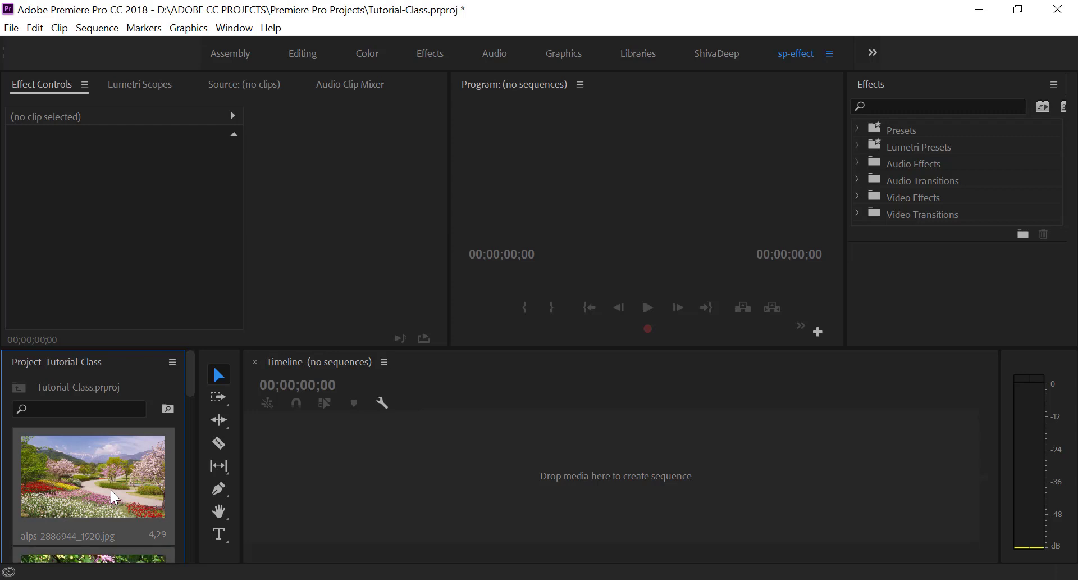
{"action": "left_click_drag", "start_coordinate": [110, 490], "coordinate": [403, 471]}
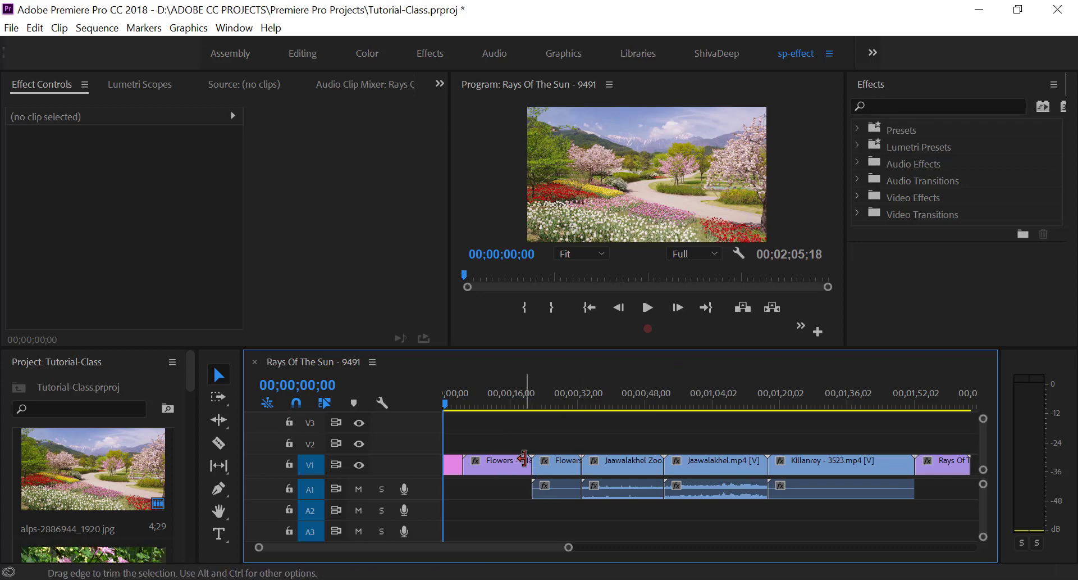
Step: Preview the sequence at about 14, 29 and 43 seconds, then select the Flowers-to-Killanrey clips
{"action": "left_click", "coordinate": [503, 403]}
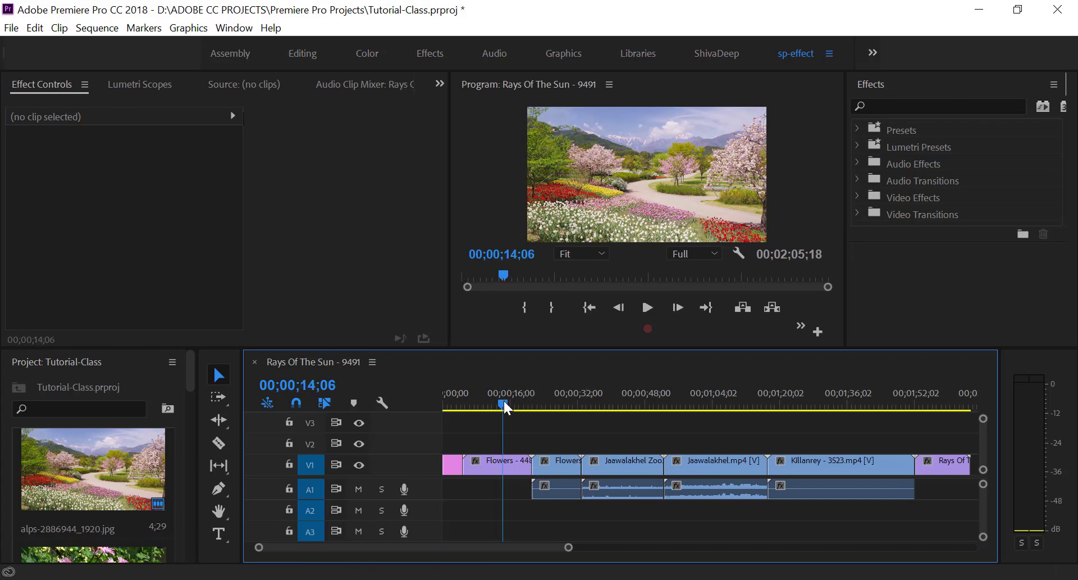
{"action": "left_click", "coordinate": [568, 400]}
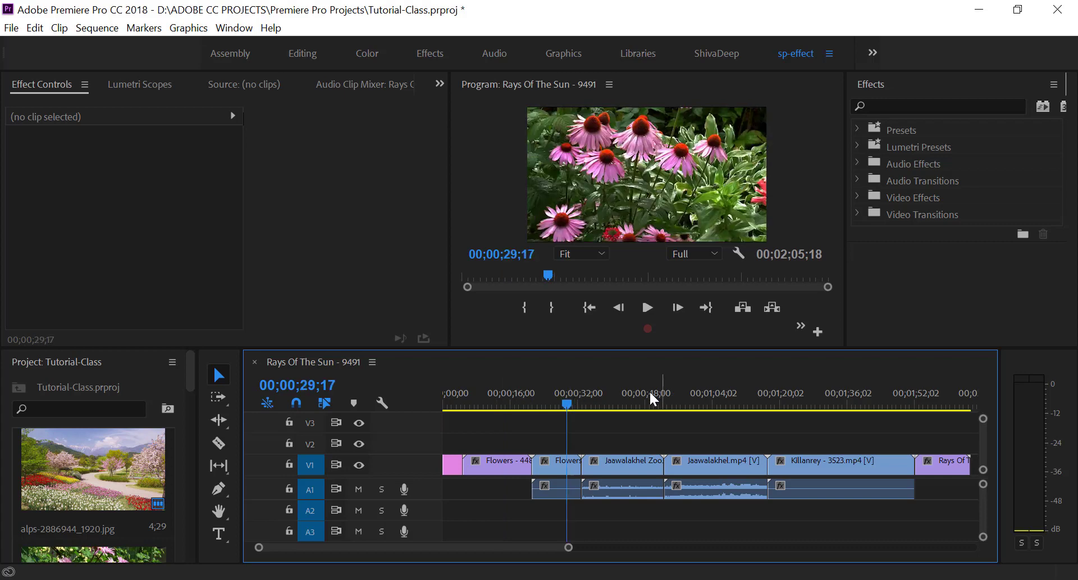
{"action": "left_click", "coordinate": [628, 400]}
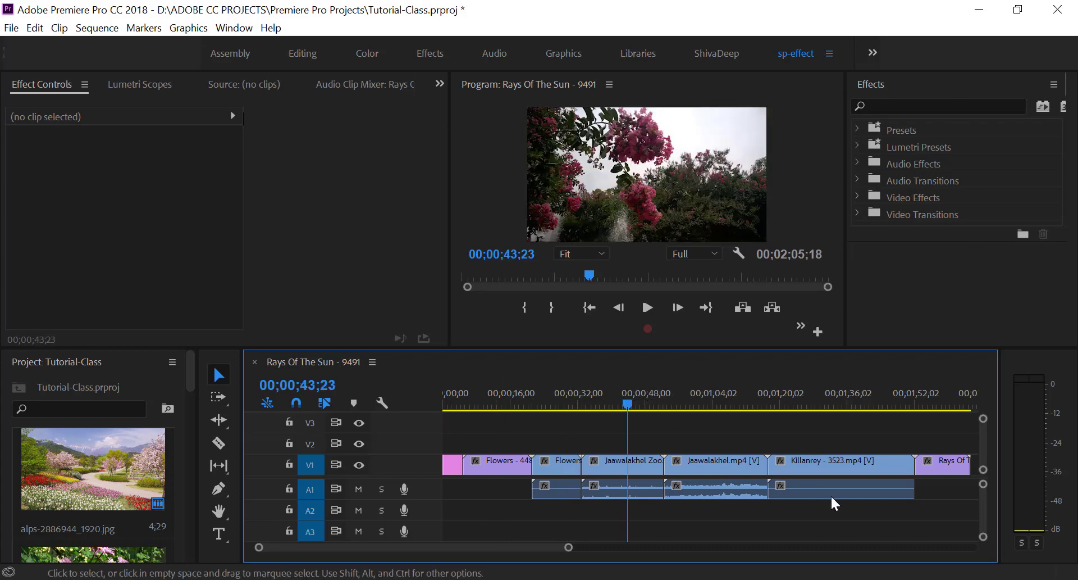
{"action": "left_click_drag", "start_coordinate": [947, 492], "coordinate": [553, 494]}
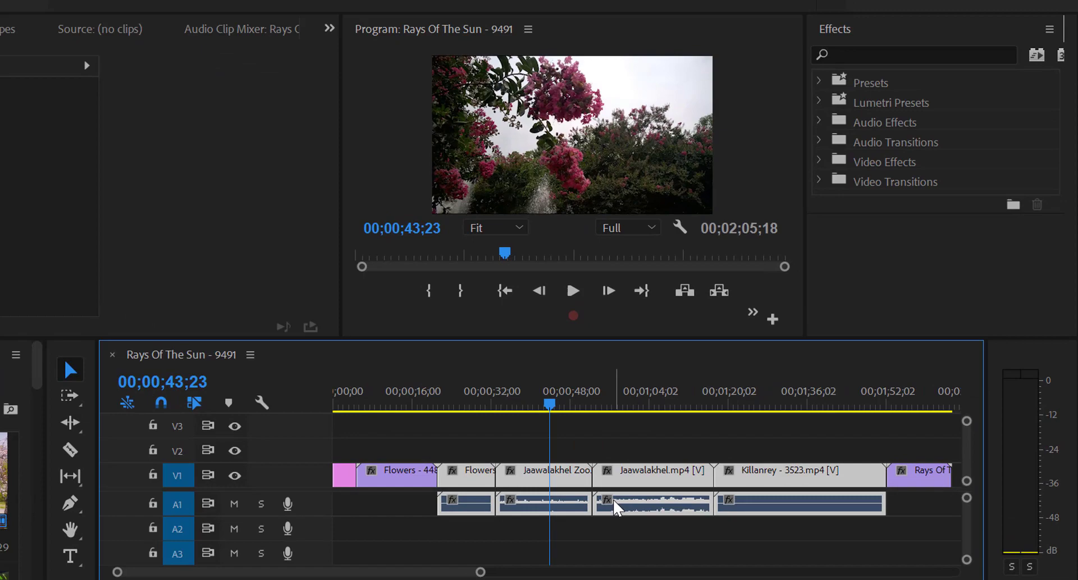
Step: Unlink the Flowers-to-Killanrey clips and delete their A1 audio, keeping only the V1 video
{"action": "right_click", "coordinate": [679, 484]}
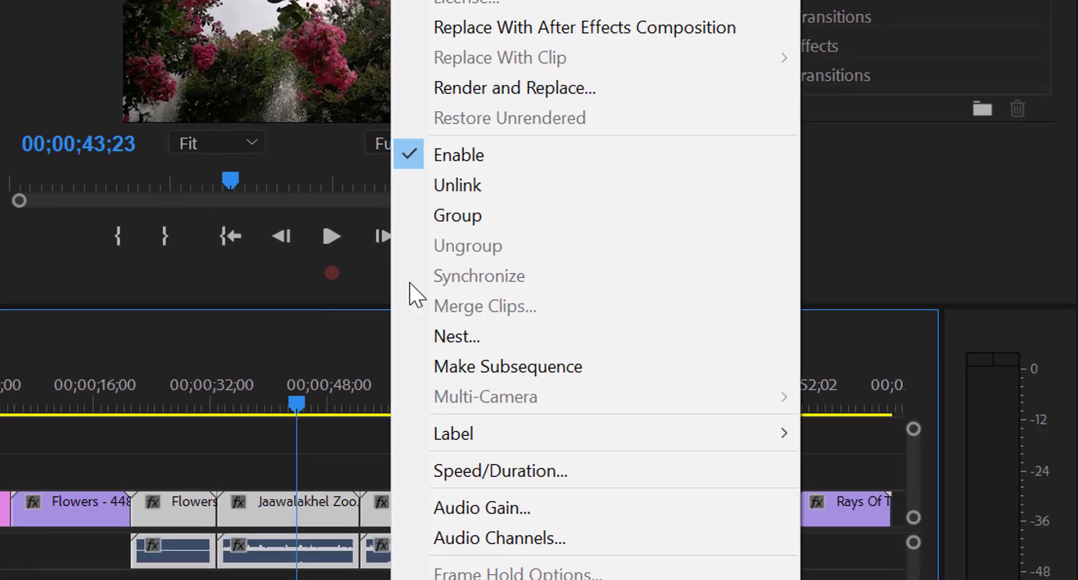
{"action": "left_click", "coordinate": [441, 182]}
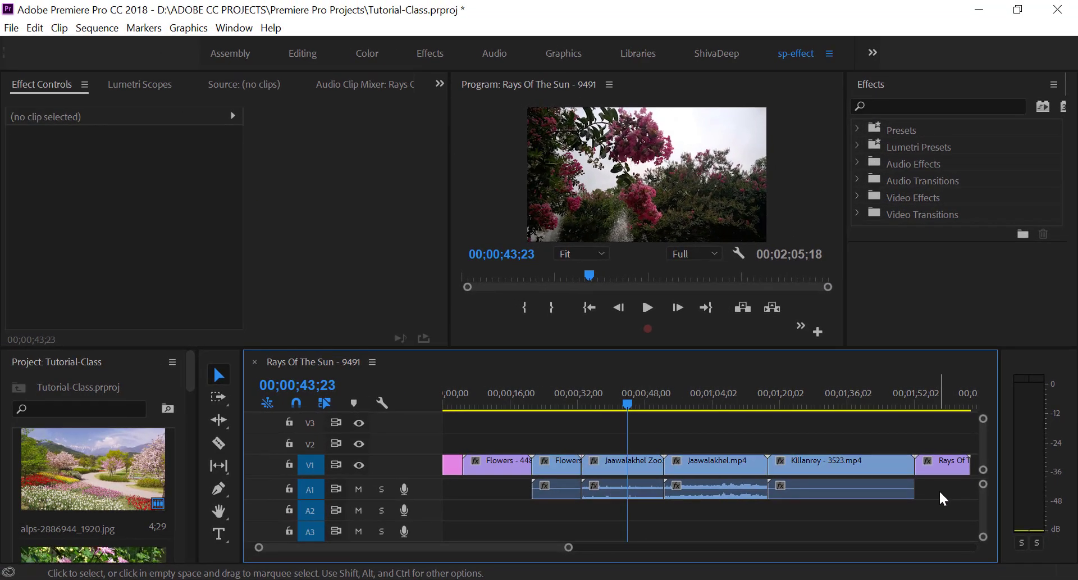
{"action": "left_click_drag", "start_coordinate": [939, 494], "coordinate": [510, 515]}
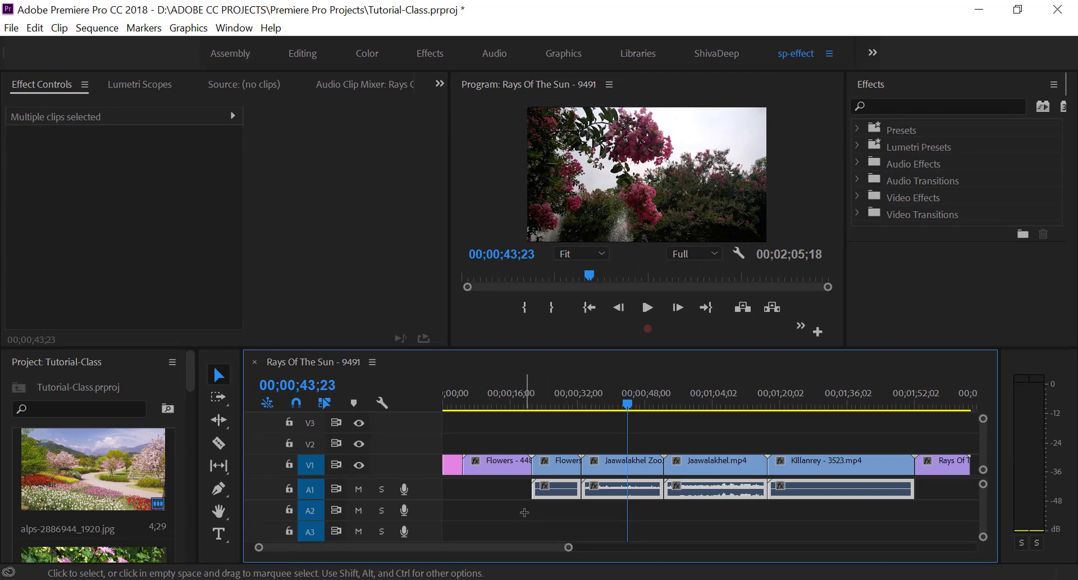
{"action": "key", "text": "Delete"}
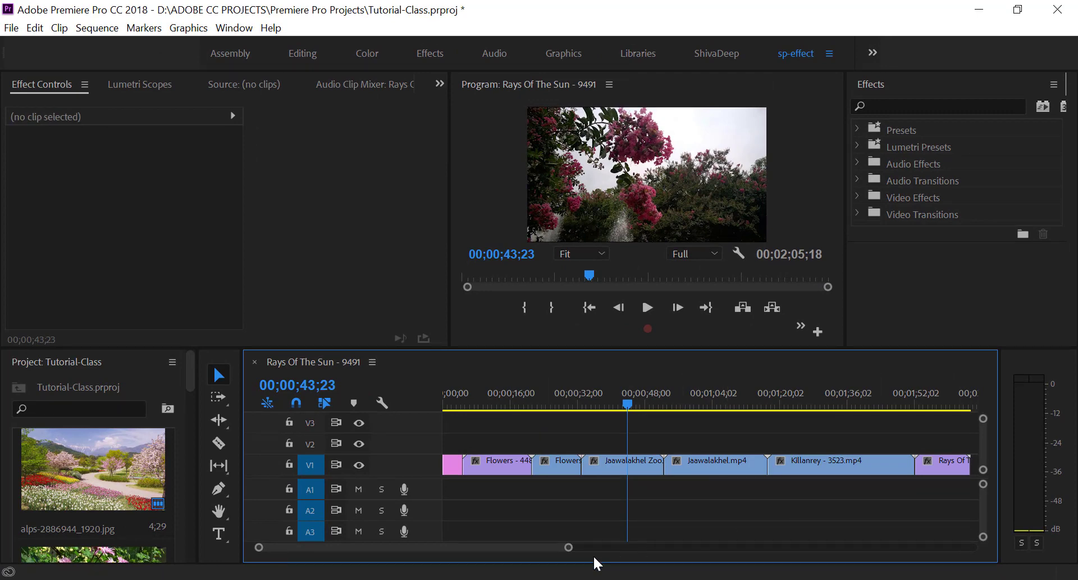
{"action": "left_click_drag", "start_coordinate": [569, 548], "coordinate": [608, 548]}
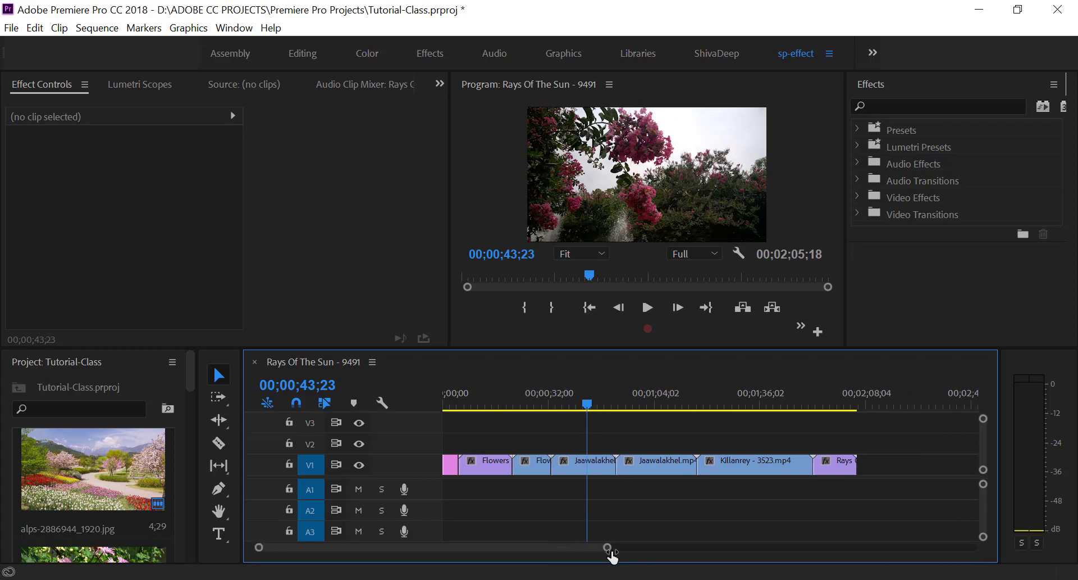
{"action": "left_click", "coordinate": [659, 400]}
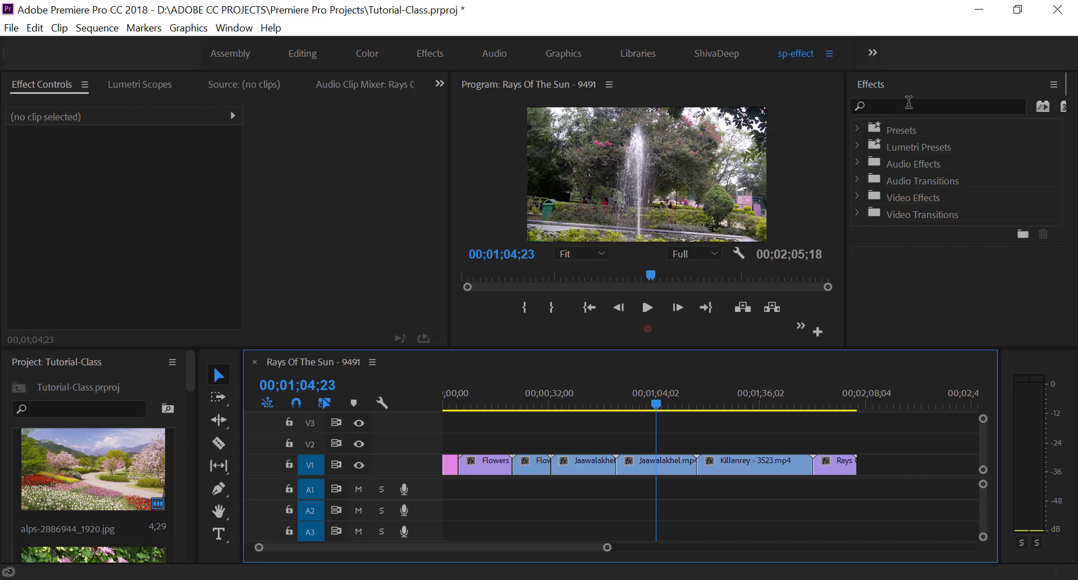
{"action": "mouse_move", "coordinate": [655, 400]}
{"action": "left_mouse_down"}
{"action": "mouse_move", "coordinate": [437, 417]}
{"action": "mouse_move", "coordinate": [798, 437]}
{"action": "mouse_move", "coordinate": [644, 428]}
{"action": "left_mouse_up"}
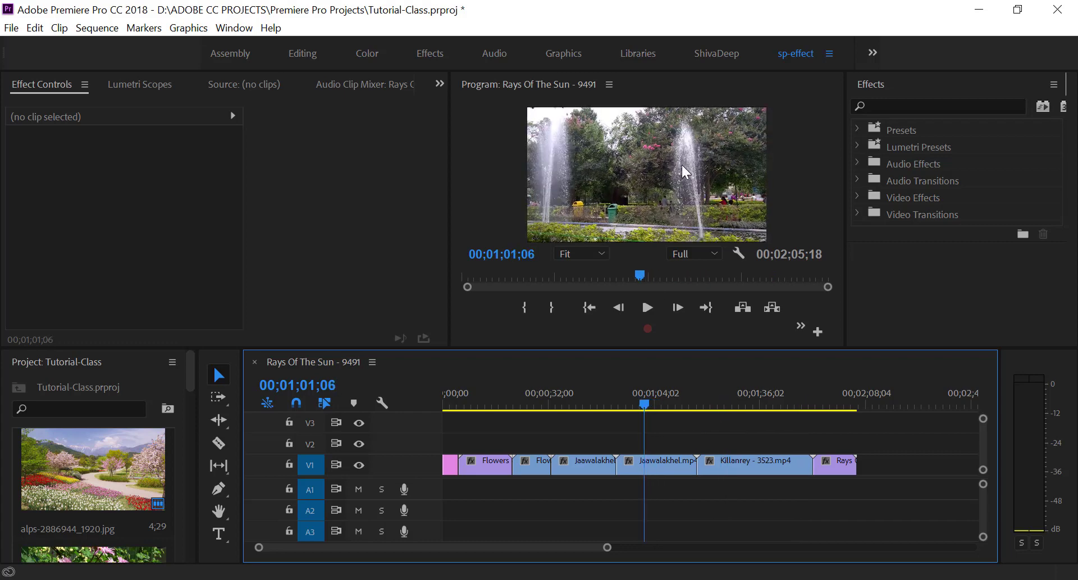
{"action": "left_click", "coordinate": [650, 306]}
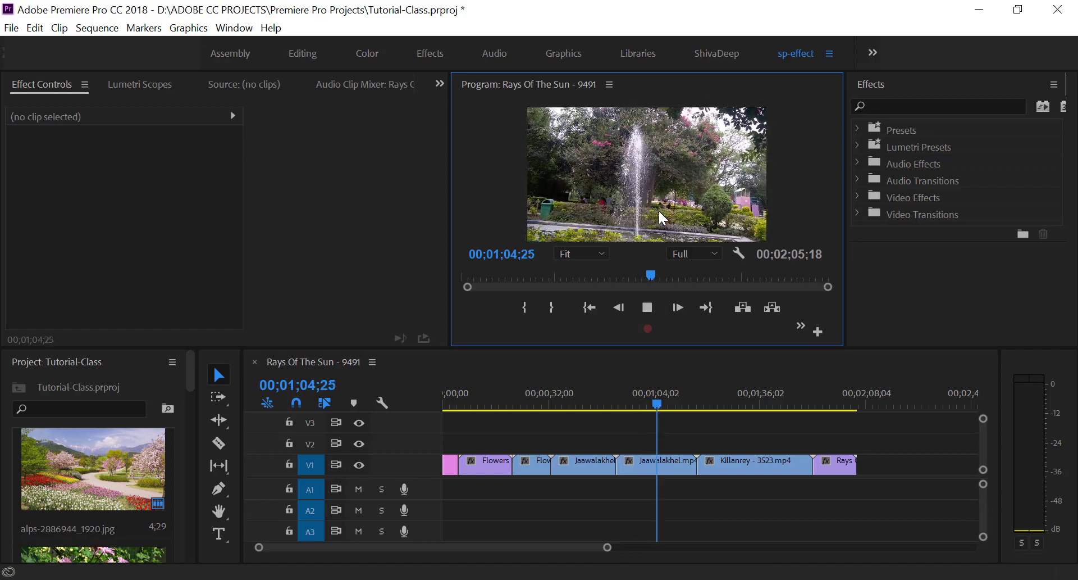
{"action": "left_click", "coordinate": [650, 307]}
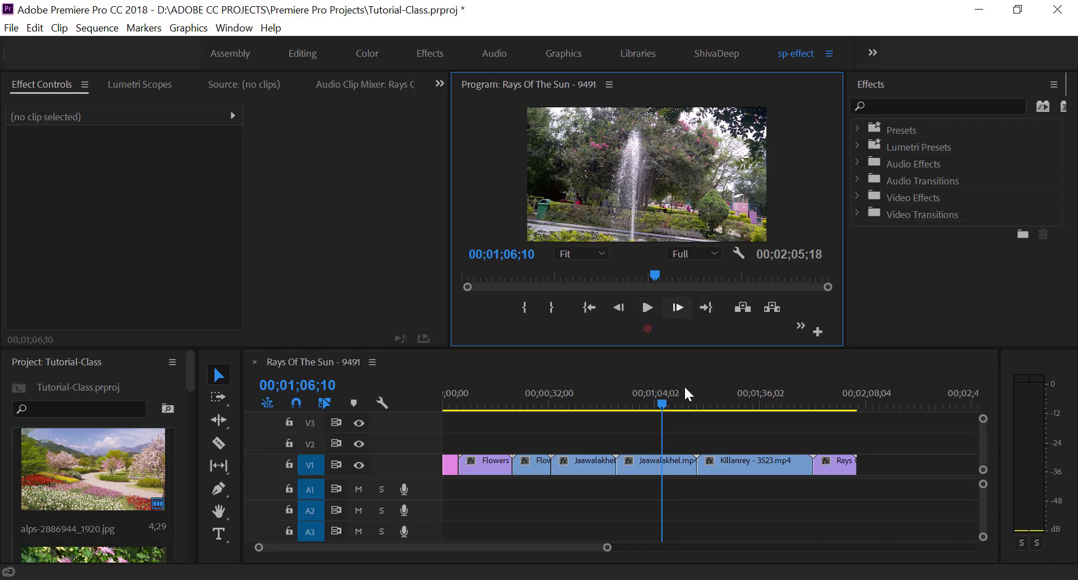
{"action": "left_click", "coordinate": [659, 400]}
{"action": "left_click_drag", "start_coordinate": [660, 401], "coordinate": [645, 402]}
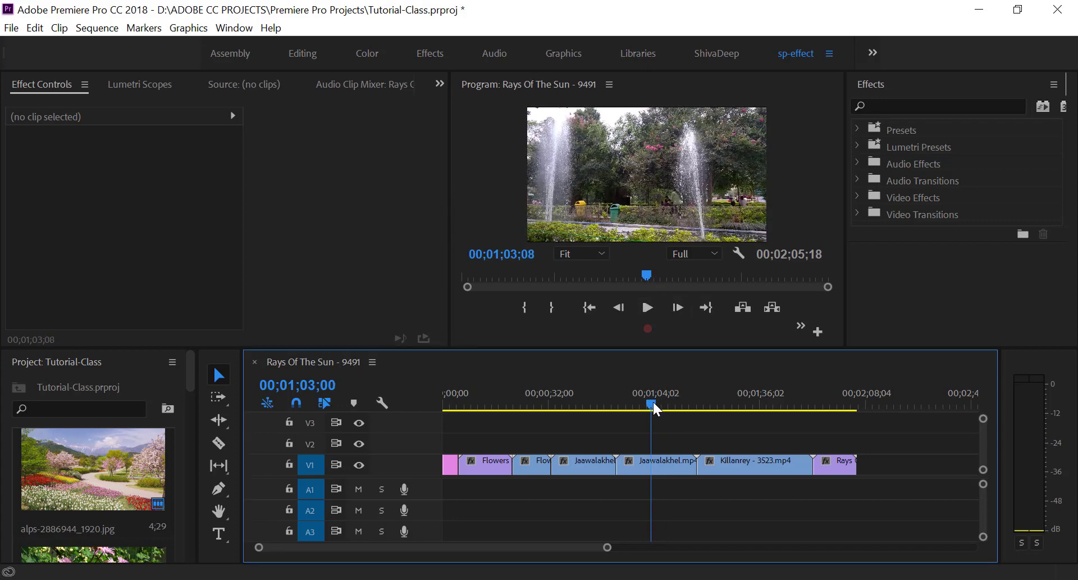
{"action": "left_click", "coordinate": [679, 470]}
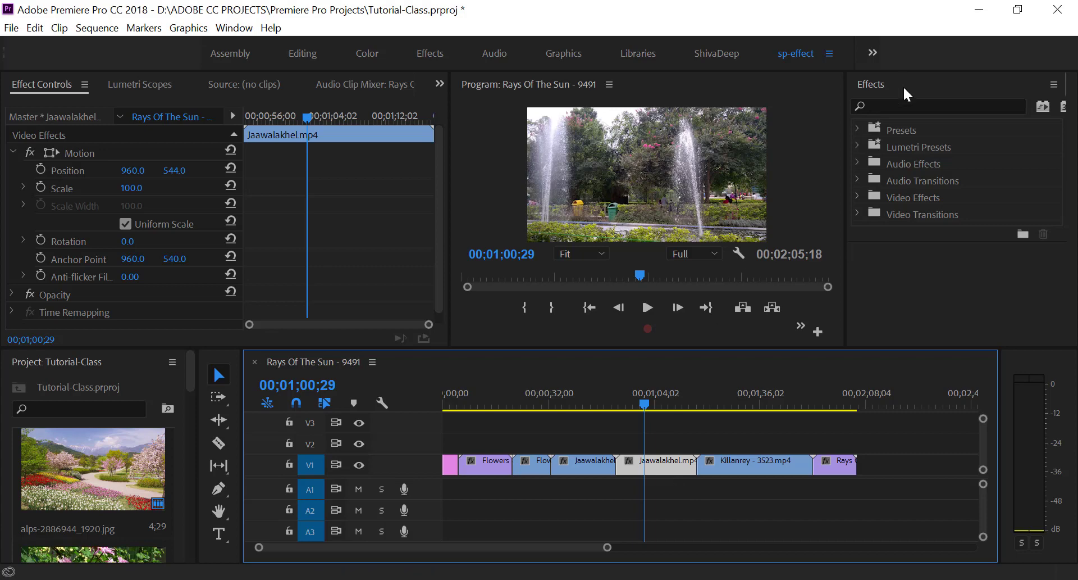
Step: Expand Presets and Bevel Edges in the Effects panel and select Bevel Edges Thick
{"action": "left_click", "coordinate": [899, 107]}
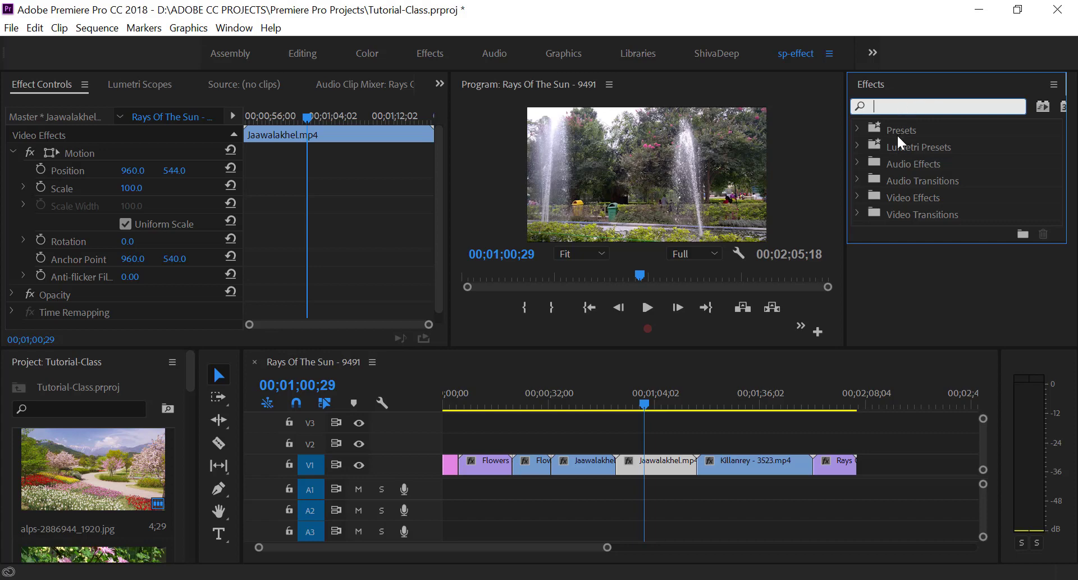
{"action": "left_click", "coordinate": [857, 128]}
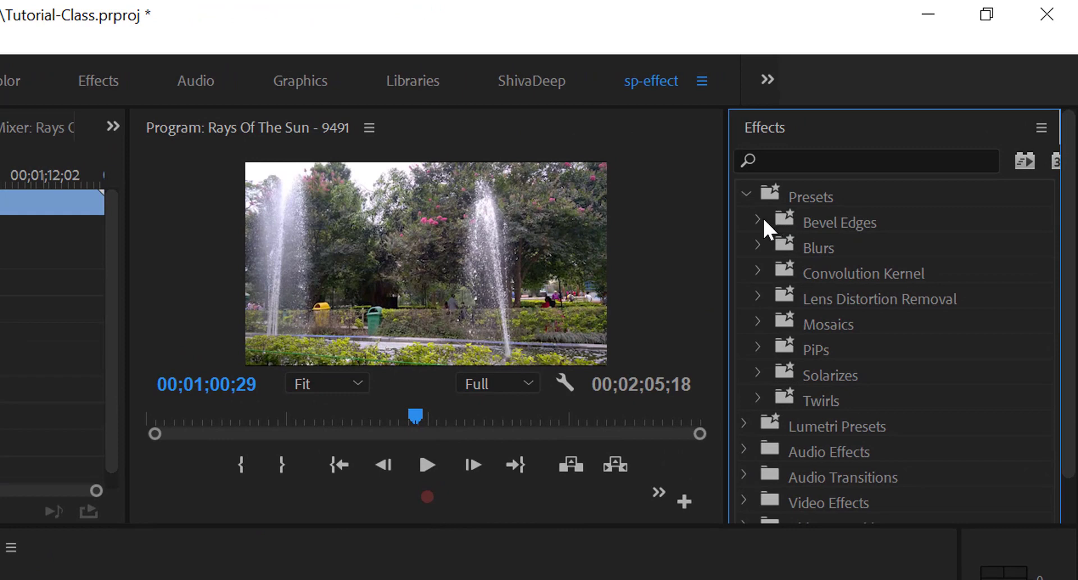
{"action": "left_click", "coordinate": [760, 220]}
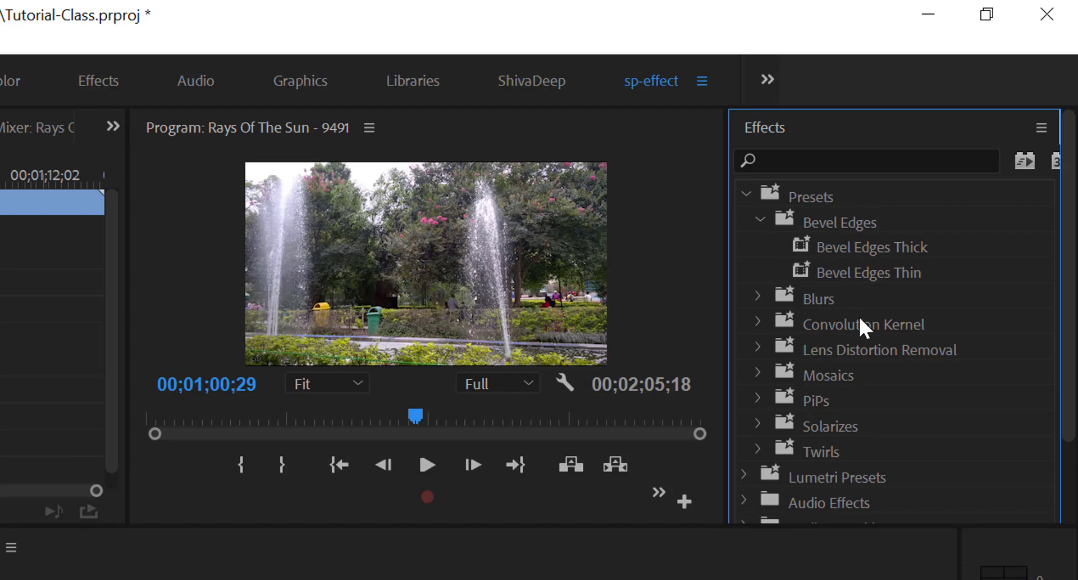
{"action": "left_click", "coordinate": [861, 249]}
Step: Apply Bevel Edges Thick to the Jaawalakhel fountain clip and play the sequence to preview it
{"action": "left_click_drag", "start_coordinate": [861, 250], "coordinate": [674, 385]}
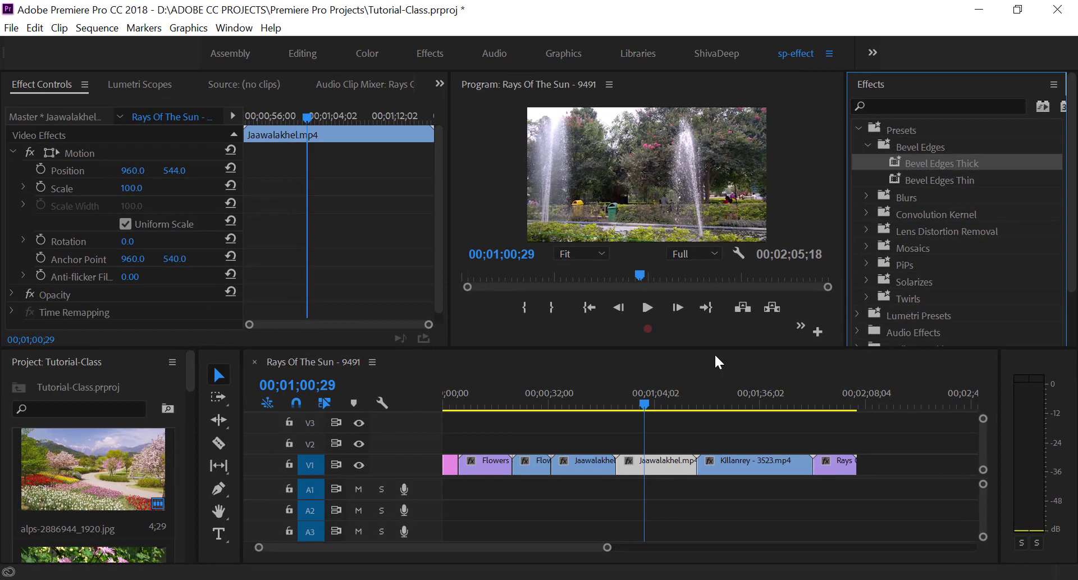
{"action": "left_click_drag", "start_coordinate": [674, 385], "coordinate": [653, 467]}
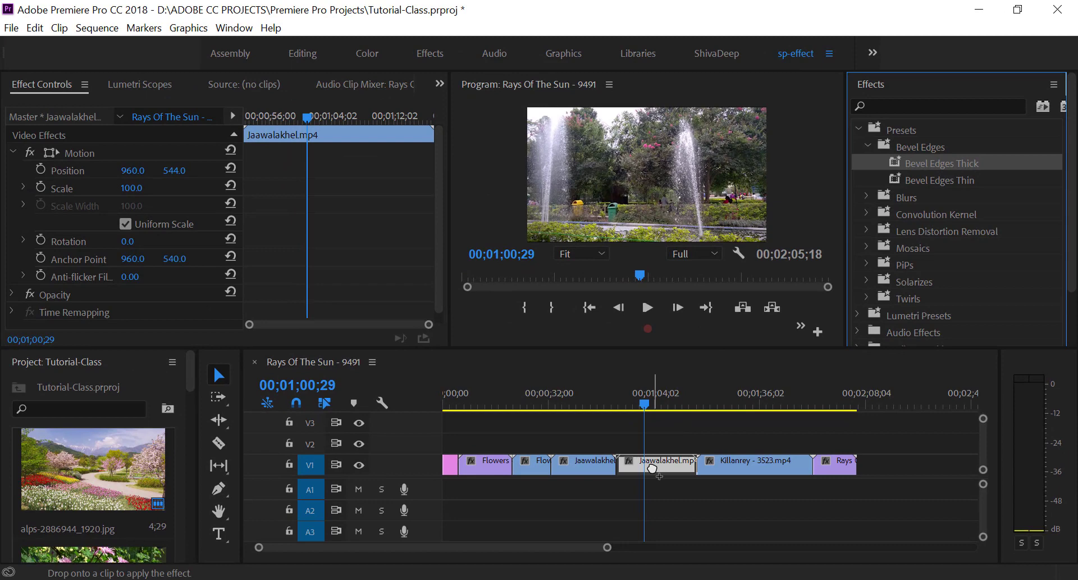
{"action": "left_click_drag", "start_coordinate": [653, 468], "coordinate": [653, 467]}
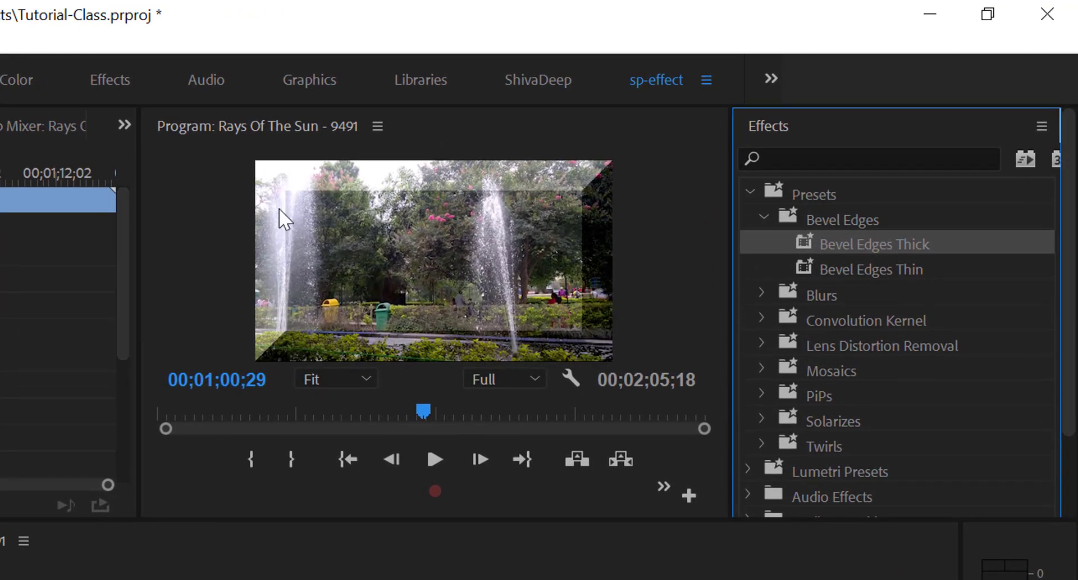
{"action": "left_click", "coordinate": [435, 458]}
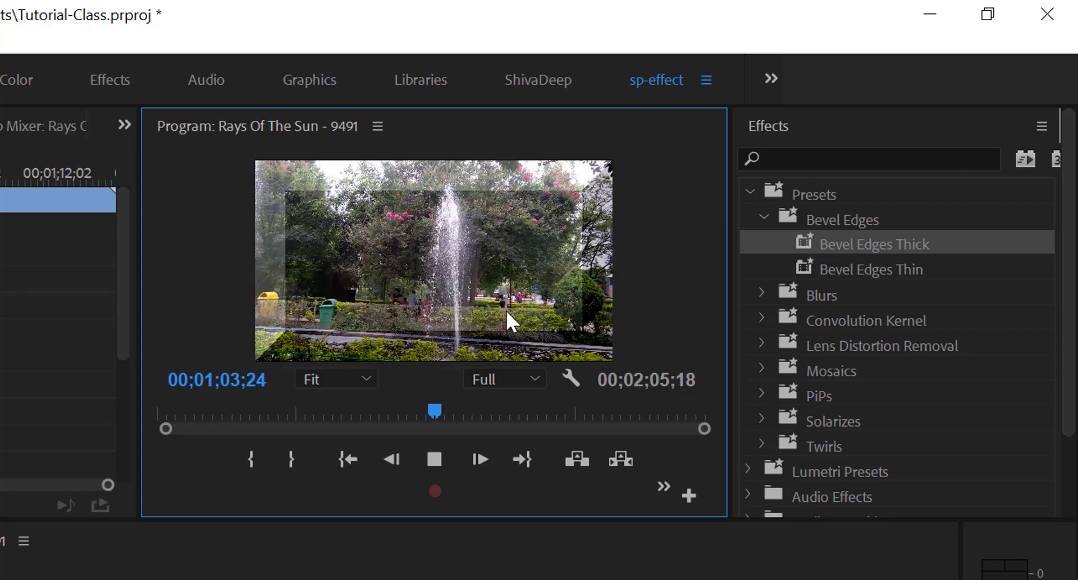
{"action": "left_click", "coordinate": [440, 455]}
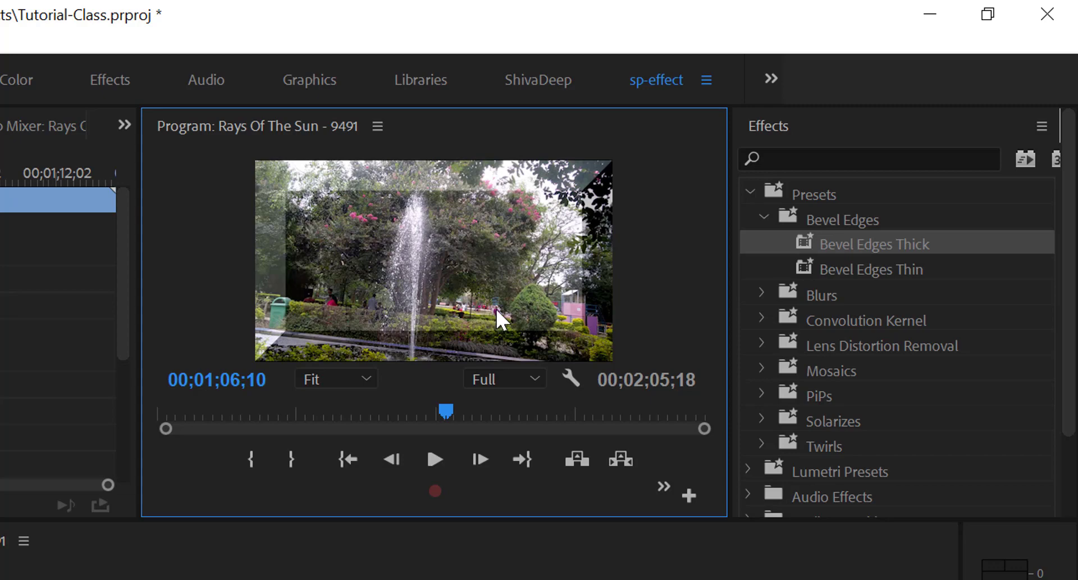
Step: Undo the thick bevel, apply Bevel Edges Thin to the fountain clip, then undo that too
{"action": "key", "text": "ctrl+z"}
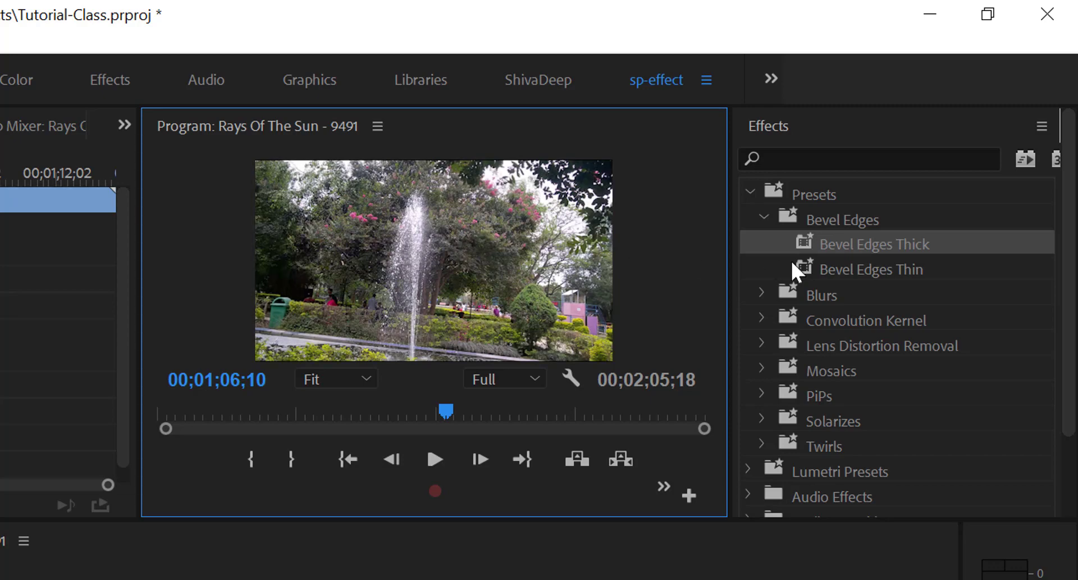
{"action": "mouse_move", "coordinate": [865, 270]}
{"action": "left_mouse_down"}
{"action": "mouse_move", "coordinate": [645, 270]}
{"action": "mouse_move", "coordinate": [655, 471]}
{"action": "left_mouse_up"}
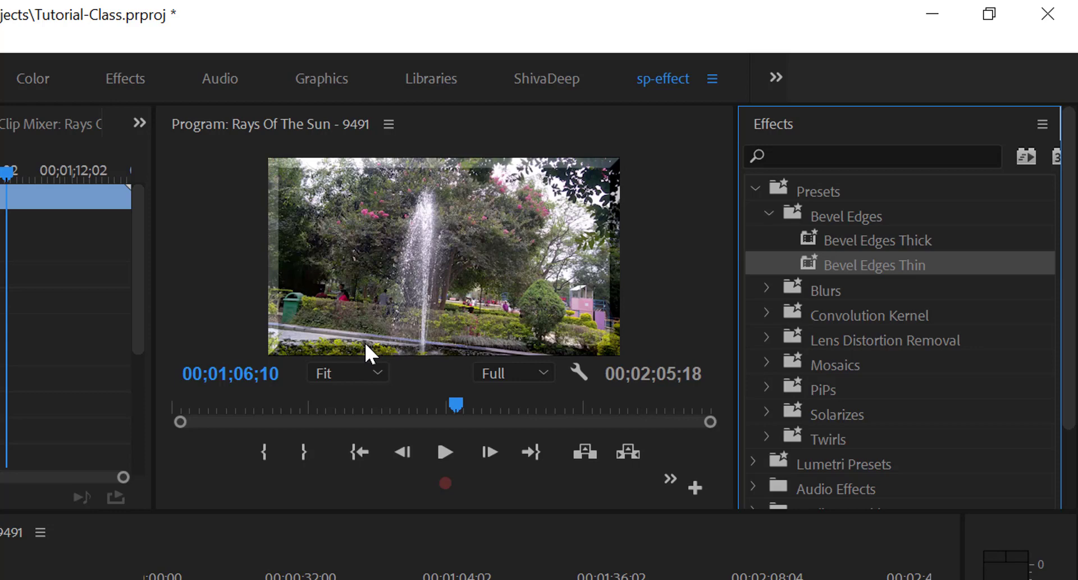
{"action": "key", "text": "ctrl+z"}
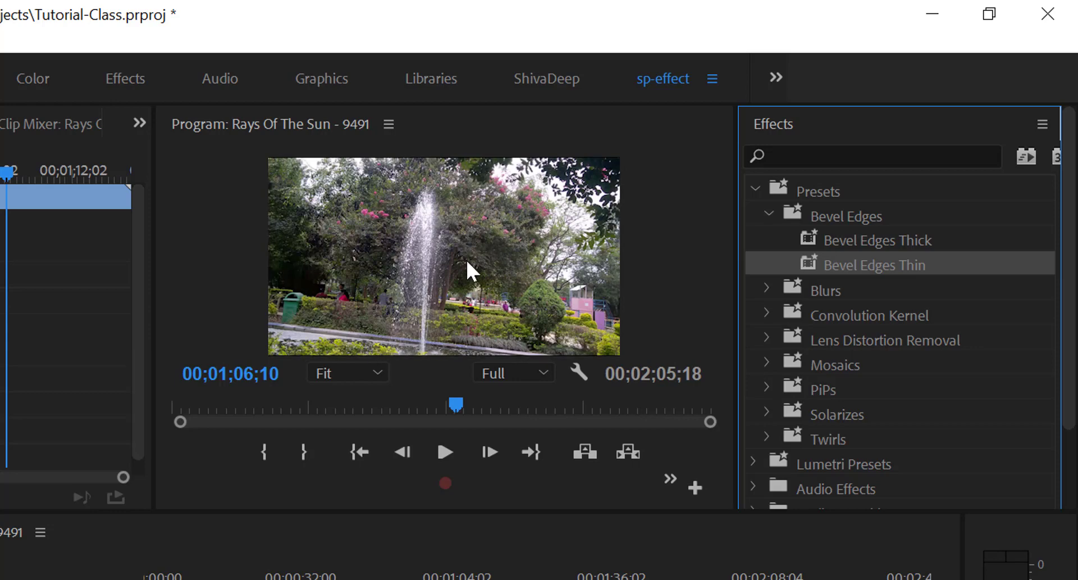
Step: Collapse Bevel Edges, expand Blurs, and drop Fast Blur In onto the Jaawalakhel clip on V1
{"action": "left_click", "coordinate": [768, 213]}
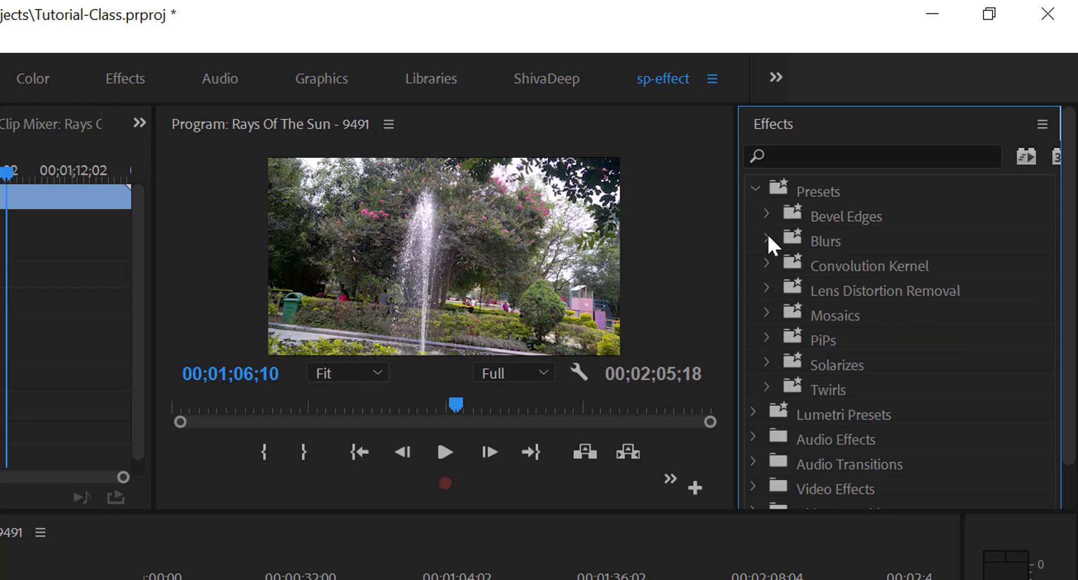
{"action": "left_click", "coordinate": [768, 236]}
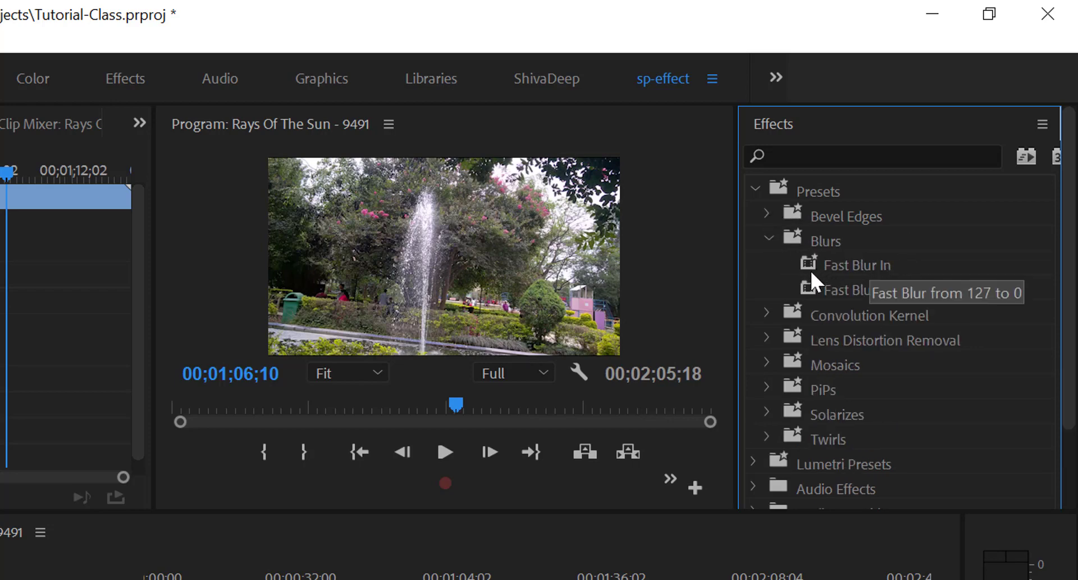
{"action": "left_click", "coordinate": [858, 264]}
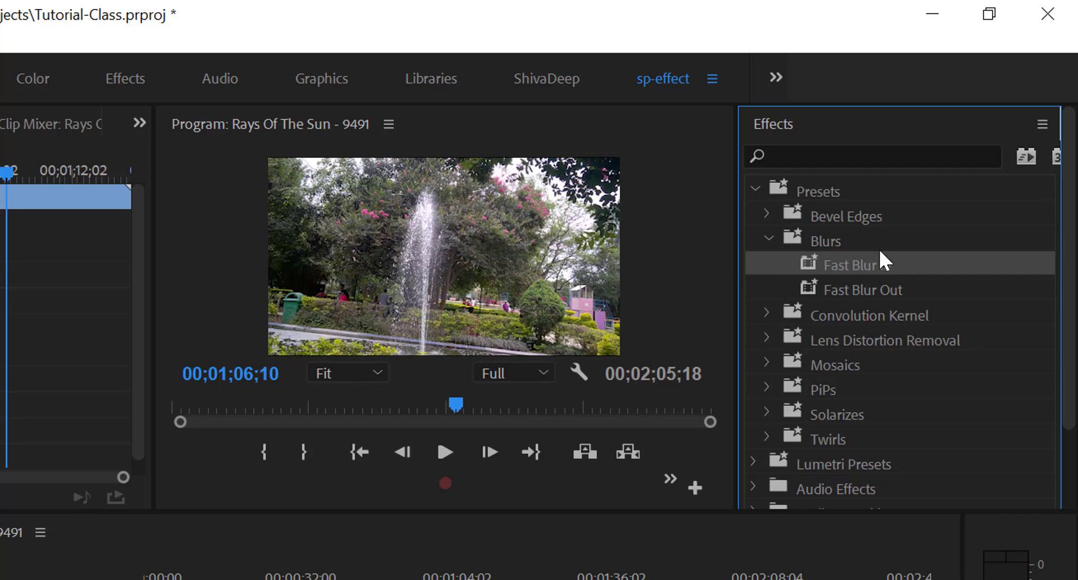
{"action": "mouse_move", "coordinate": [854, 260]}
{"action": "left_mouse_down"}
{"action": "mouse_move", "coordinate": [807, 197]}
{"action": "mouse_move", "coordinate": [639, 476]}
{"action": "mouse_move", "coordinate": [649, 463]}
{"action": "left_mouse_up"}
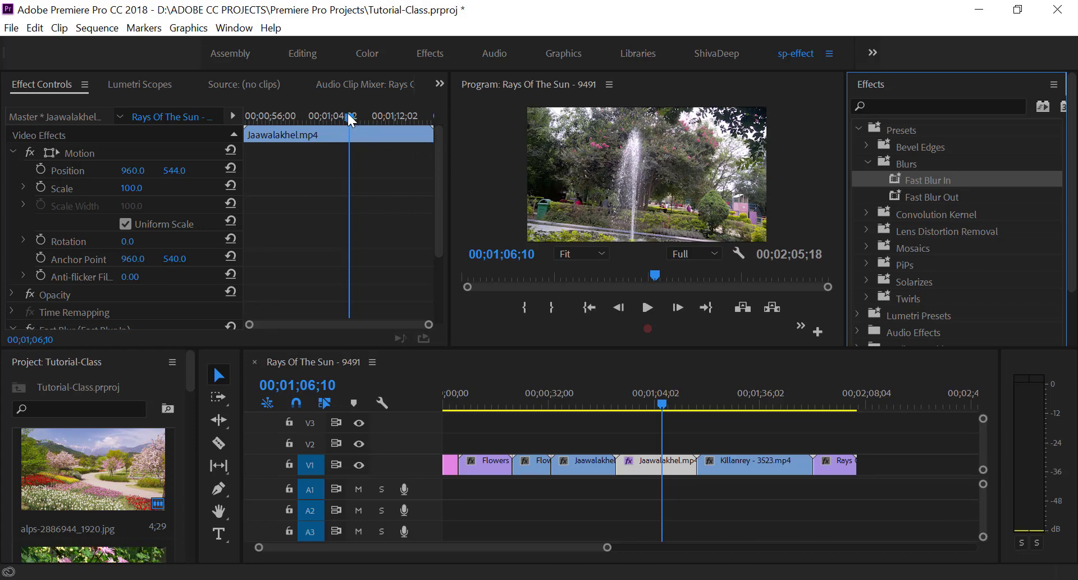
Step: Move the playhead to 00;00;58;16 and select Fast Blur (Fast Blur In) in Effect Controls, showing Blurriness 0.0
{"action": "mouse_move", "coordinate": [348, 114]}
{"action": "left_mouse_down"}
{"action": "mouse_move", "coordinate": [337, 146]}
{"action": "mouse_move", "coordinate": [287, 147]}
{"action": "left_mouse_up"}
{"action": "scroll", "coordinate": [174, 250], "scroll_direction": "down", "scroll_amount": 2}
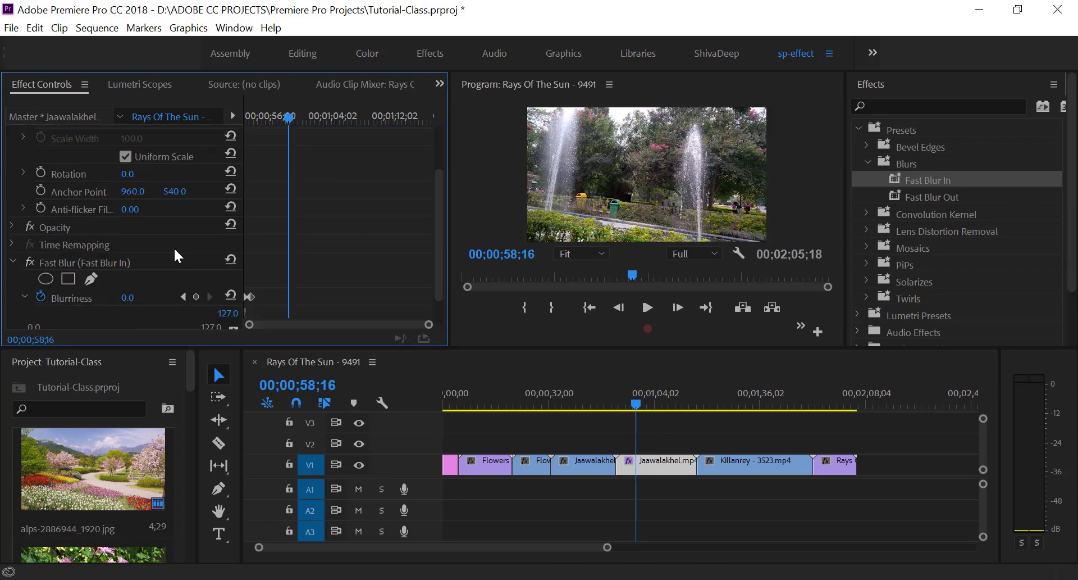
{"action": "scroll", "coordinate": [175, 251], "scroll_direction": "down", "scroll_amount": 1}
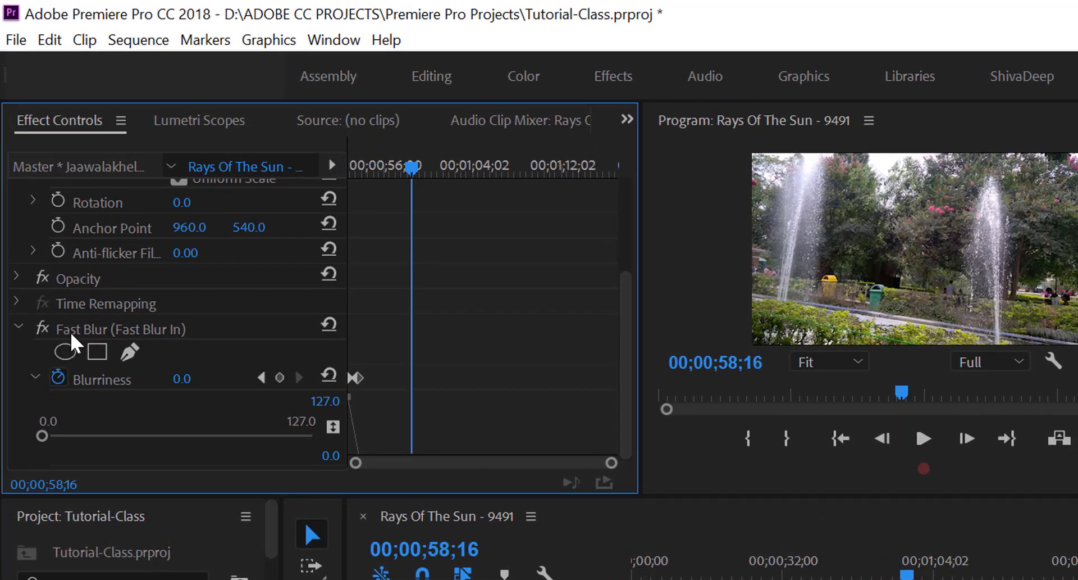
{"action": "left_click", "coordinate": [72, 335]}
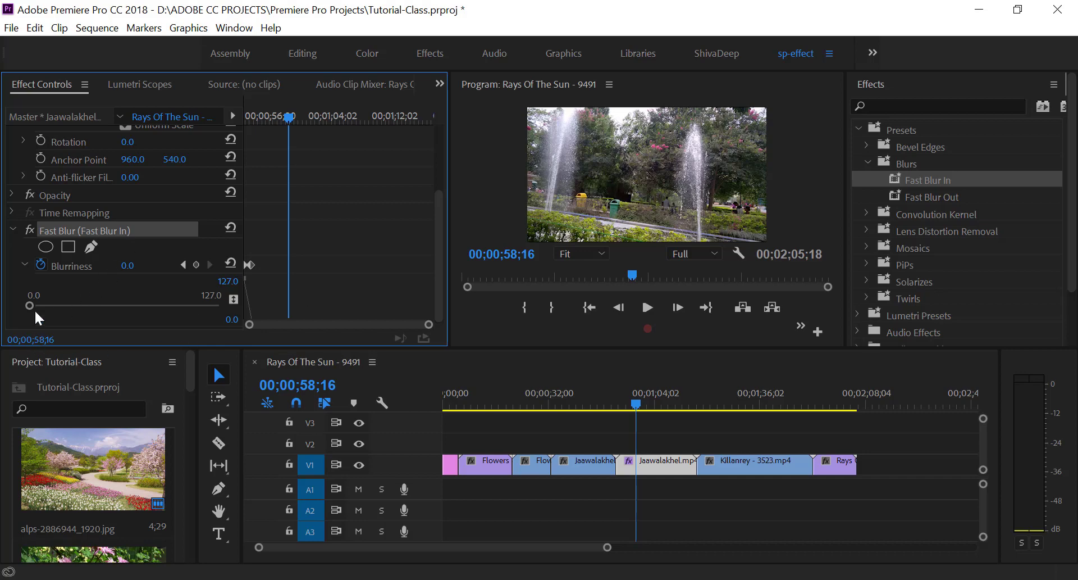
Step: Add a Blurriness keyframe, zoom the keyframe timeline, and scrub through the 127-to-0 blur ramp
{"action": "left_click_drag", "start_coordinate": [30, 305], "coordinate": [99, 308]}
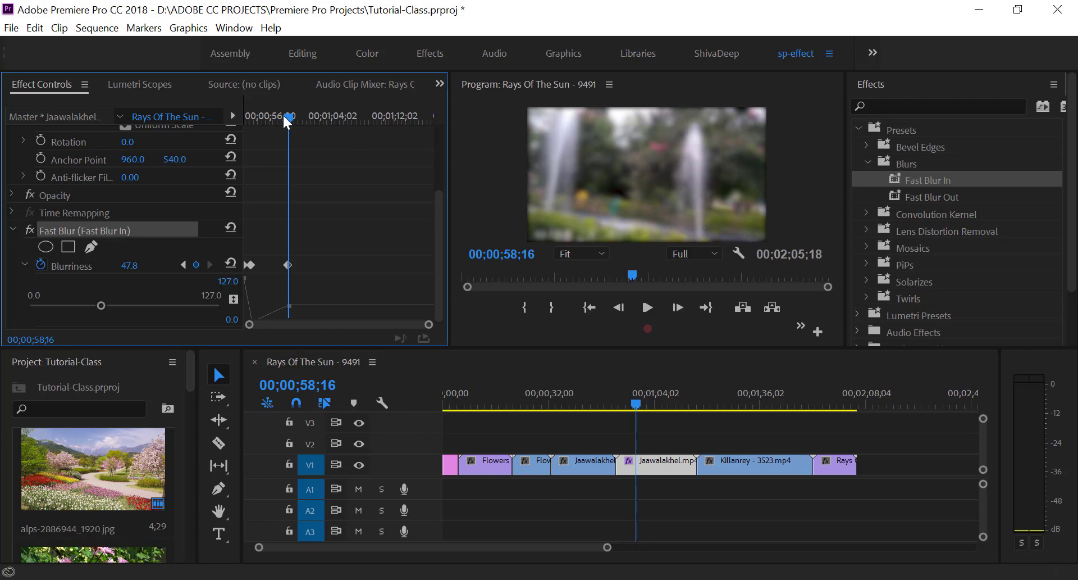
{"action": "mouse_move", "coordinate": [282, 113]}
{"action": "left_mouse_down"}
{"action": "mouse_move", "coordinate": [254, 119]}
{"action": "mouse_move", "coordinate": [275, 117]}
{"action": "mouse_move", "coordinate": [271, 133]}
{"action": "mouse_move", "coordinate": [195, 136]}
{"action": "left_mouse_up"}
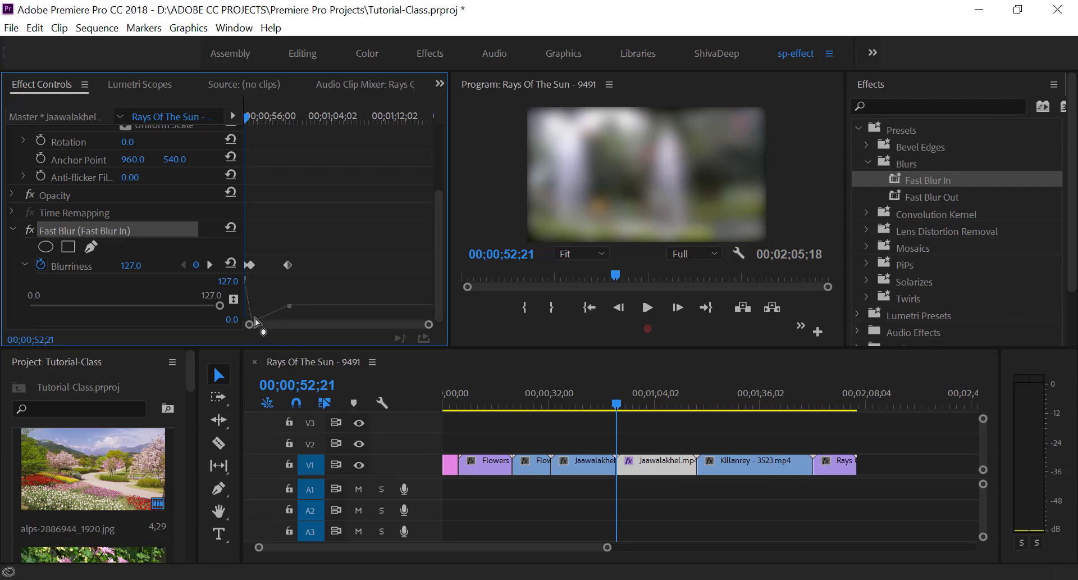
{"action": "mouse_move", "coordinate": [250, 322]}
{"action": "left_mouse_down"}
{"action": "mouse_move", "coordinate": [279, 318]}
{"action": "mouse_move", "coordinate": [207, 320]}
{"action": "mouse_move", "coordinate": [309, 313]}
{"action": "left_mouse_up"}
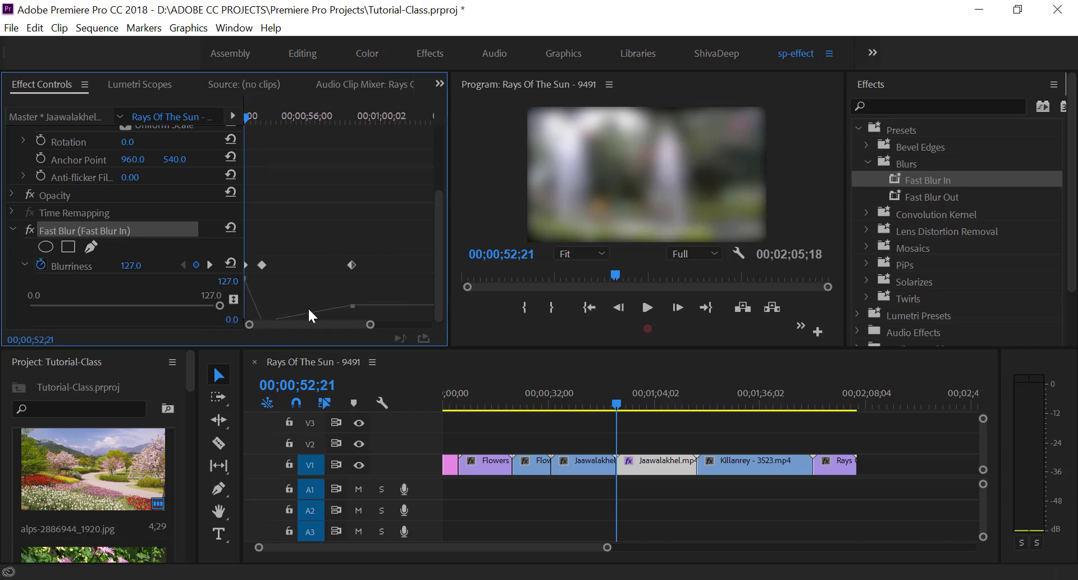
{"action": "left_click_drag", "start_coordinate": [245, 115], "coordinate": [341, 132]}
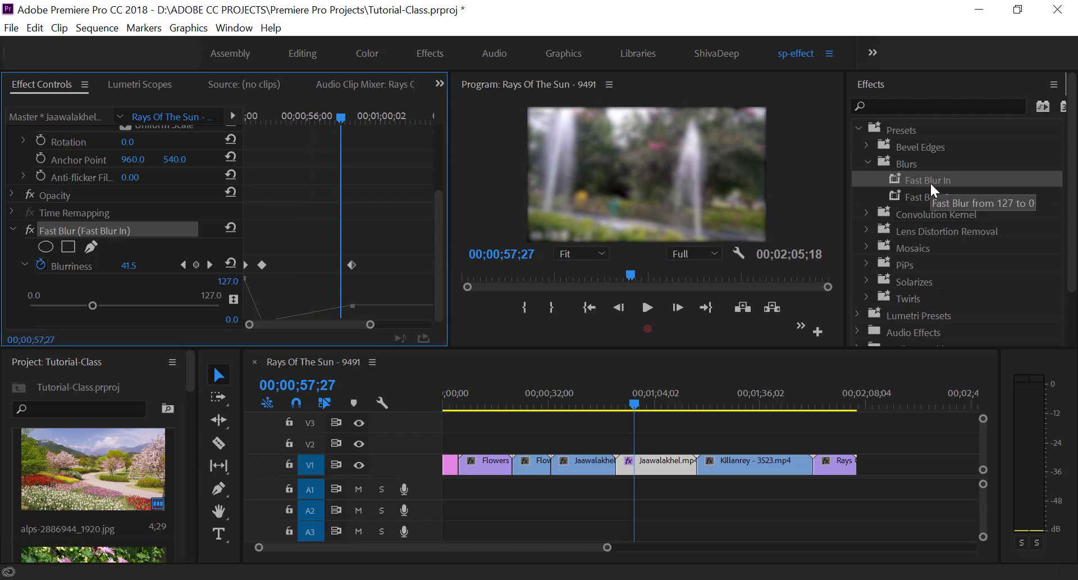
Step: Compare the fountain clip with Fast Blur off and on, then delete the blur effect
{"action": "left_click", "coordinate": [919, 197]}
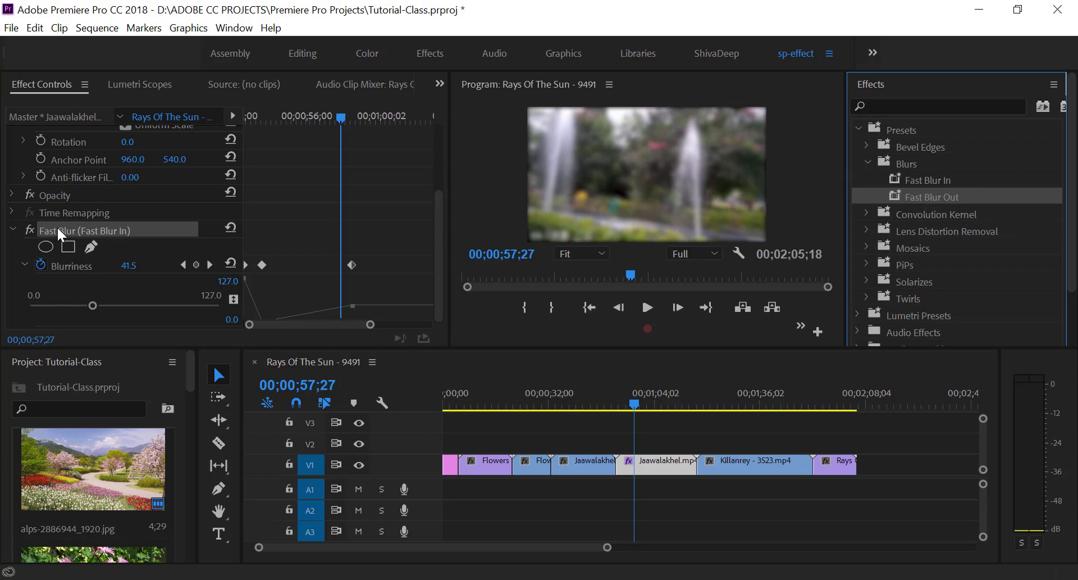
{"action": "left_click", "coordinate": [29, 229]}
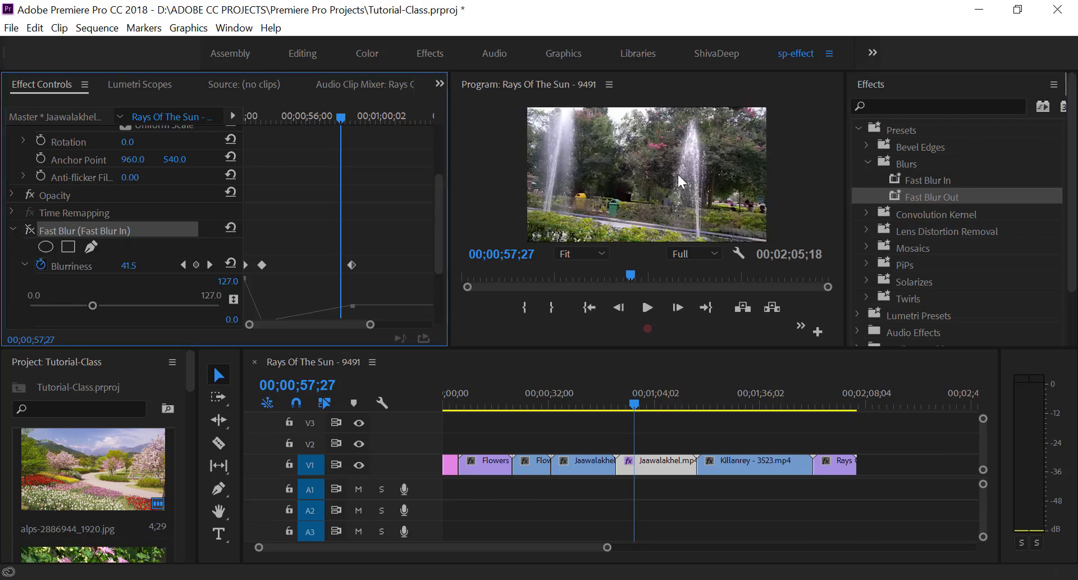
{"action": "left_click", "coordinate": [30, 227]}
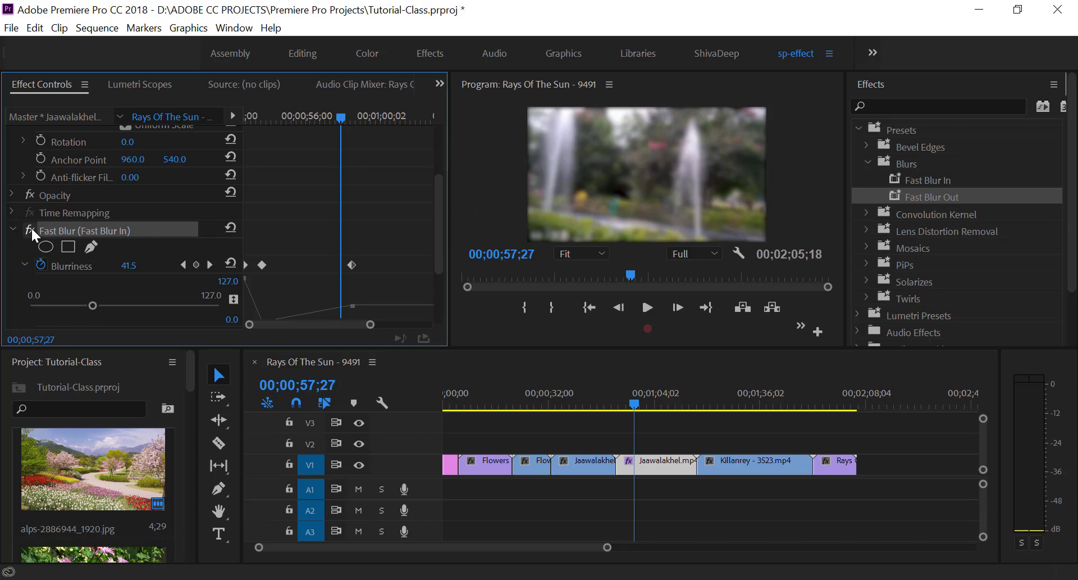
{"action": "key", "text": "Delete"}
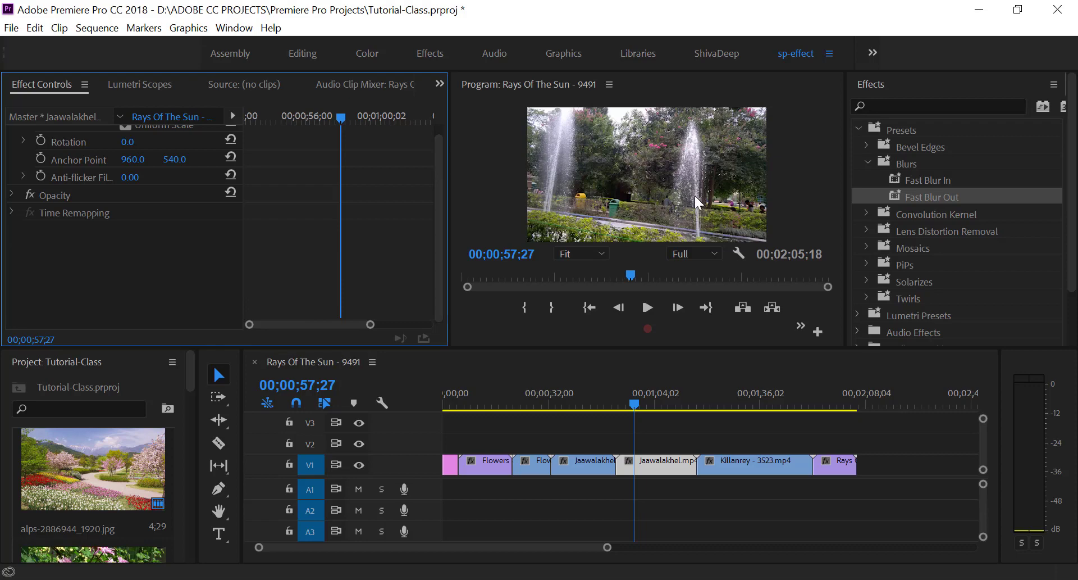
Step: Apply the Lens Distortion Removal GoPro Hero2 '1080 - Wide' preset to the Jaawalakhel clip
{"action": "left_click", "coordinate": [868, 161]}
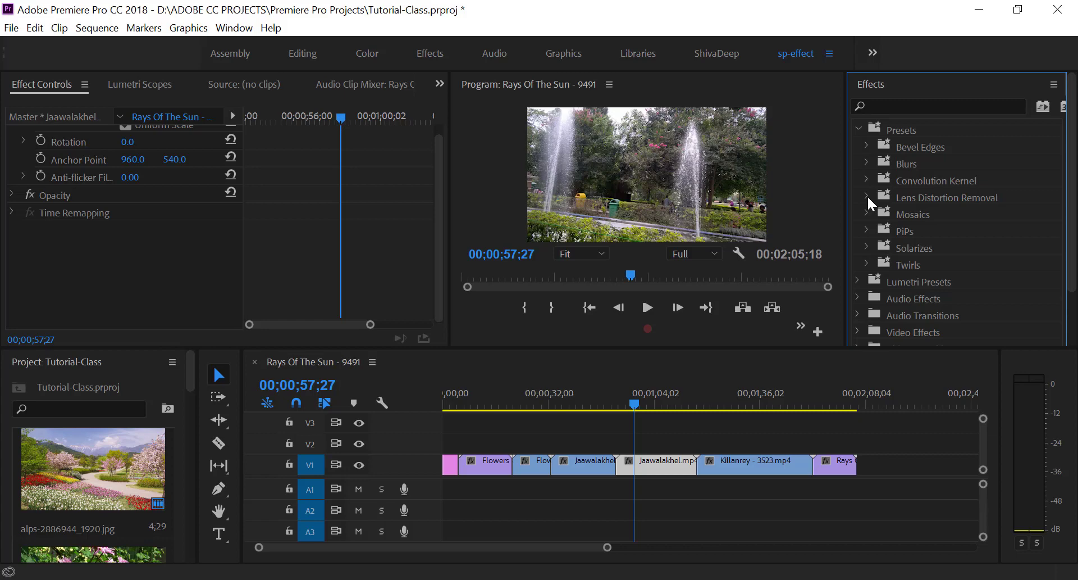
{"action": "left_click", "coordinate": [867, 196]}
{"action": "left_click", "coordinate": [876, 230]}
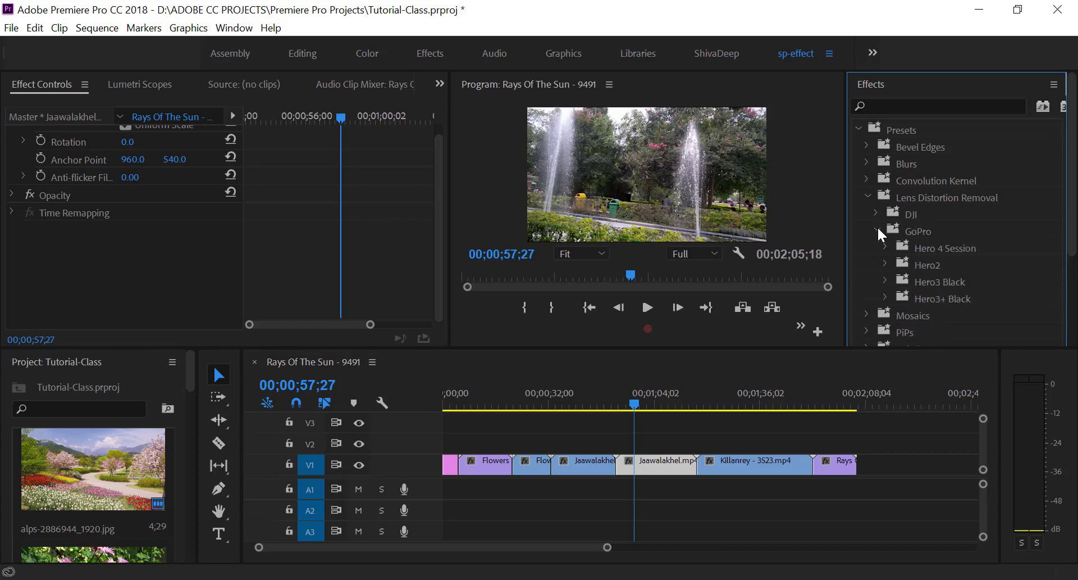
{"action": "left_click", "coordinate": [886, 264]}
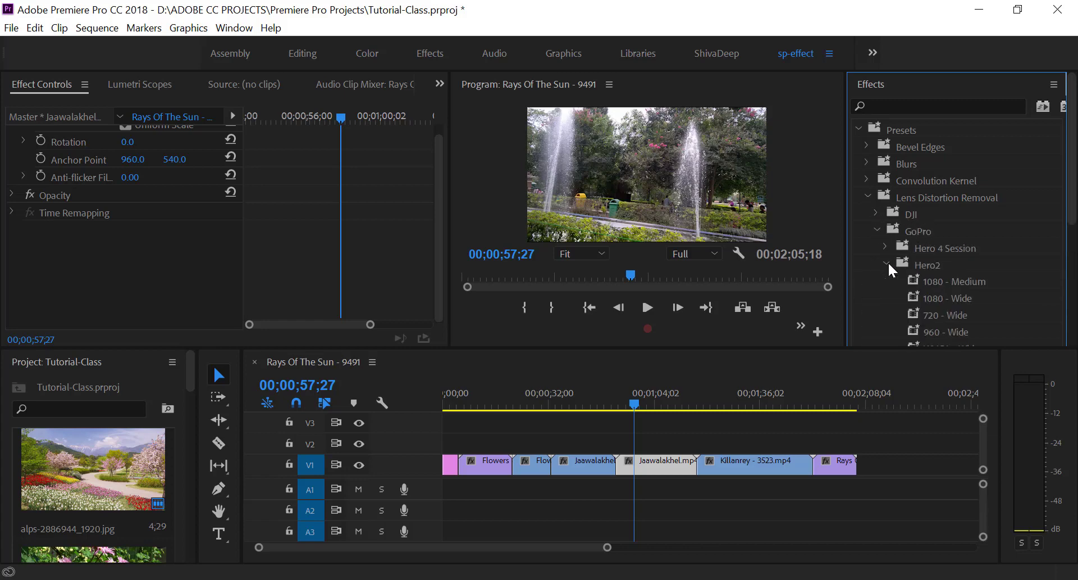
{"action": "left_click", "coordinate": [961, 282]}
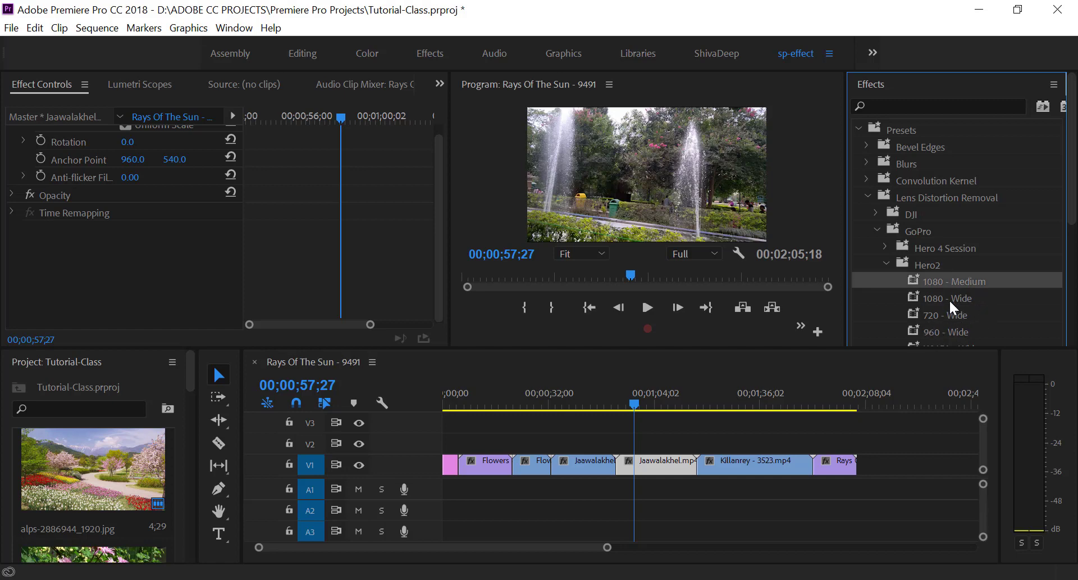
{"action": "left_click", "coordinate": [951, 297]}
{"action": "left_click_drag", "start_coordinate": [951, 296], "coordinate": [651, 469]}
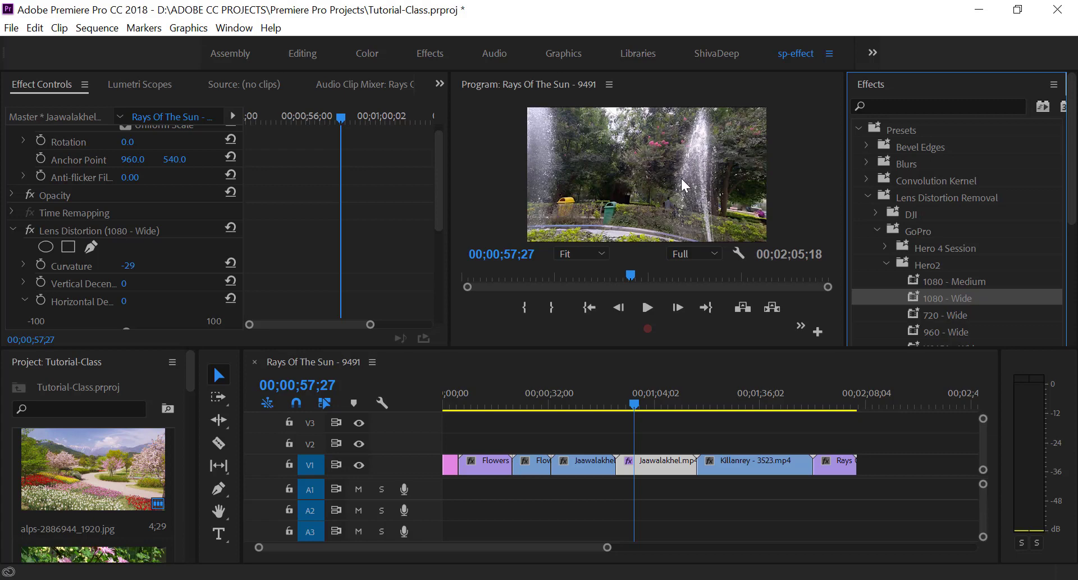
Step: Swap to the Hero2 '1080 - Medium' preset, set Curvature to -38, and preview playback
{"action": "key", "text": "ctrl+z"}
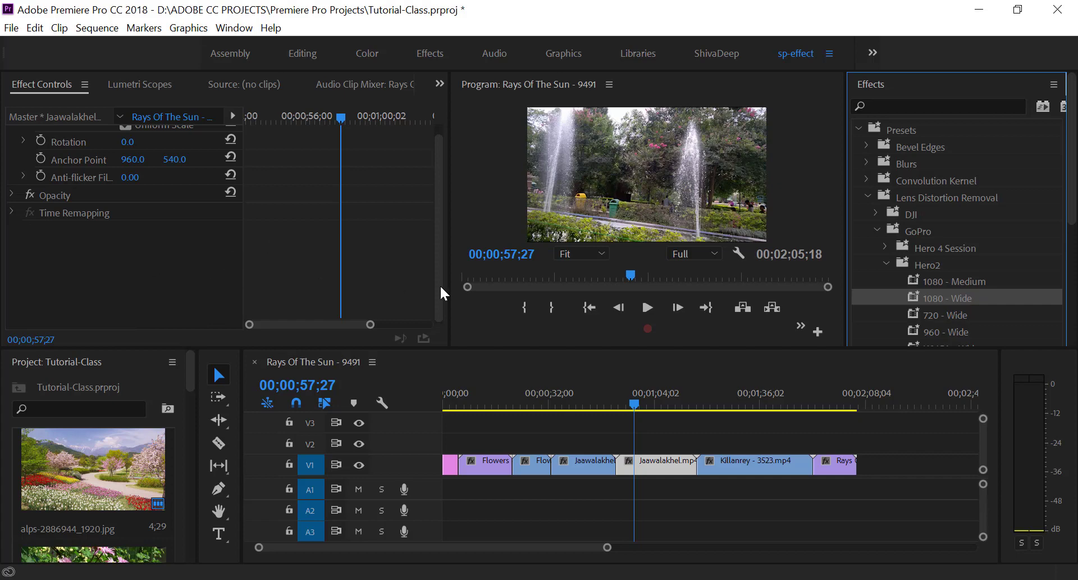
{"action": "left_click_drag", "start_coordinate": [960, 280], "coordinate": [646, 465]}
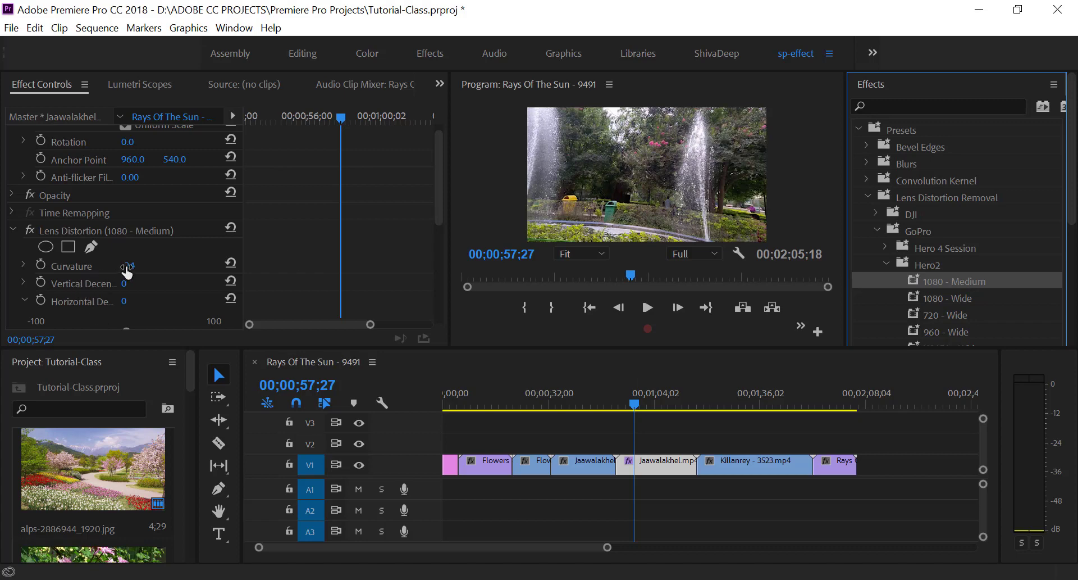
{"action": "left_click_drag", "start_coordinate": [124, 274], "coordinate": [135, 265]}
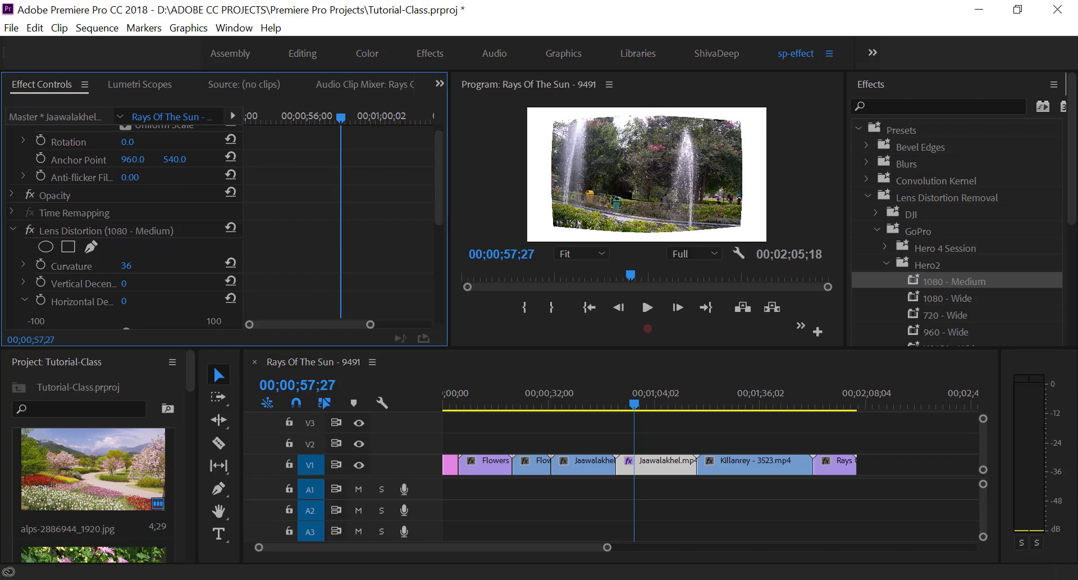
{"action": "left_click_drag", "start_coordinate": [126, 265], "coordinate": [125, 265]}
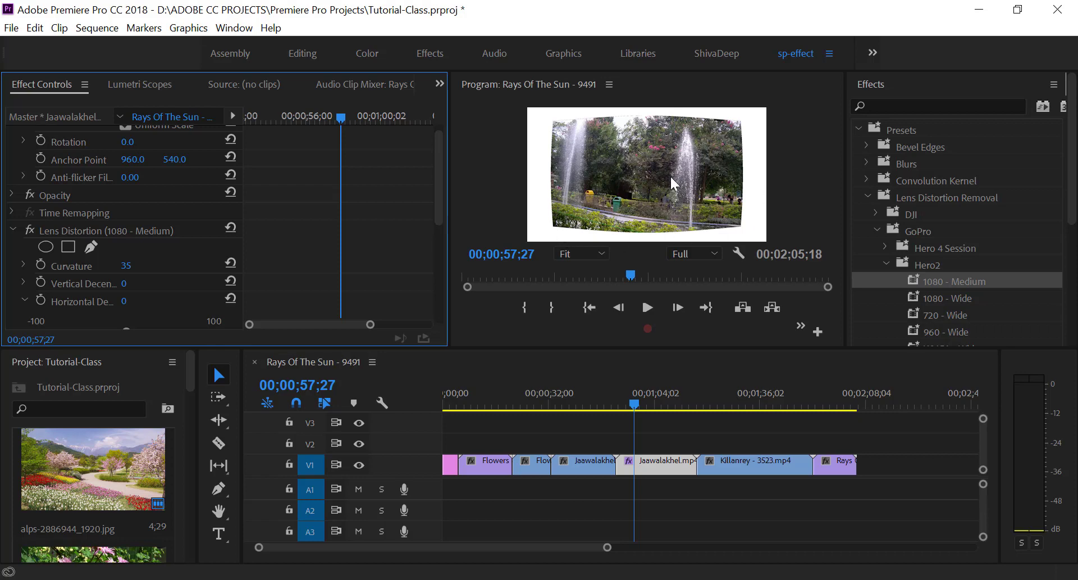
{"action": "mouse_move", "coordinate": [131, 271]}
{"action": "left_mouse_down"}
{"action": "mouse_move", "coordinate": [95, 270]}
{"action": "mouse_move", "coordinate": [134, 265]}
{"action": "left_mouse_up"}
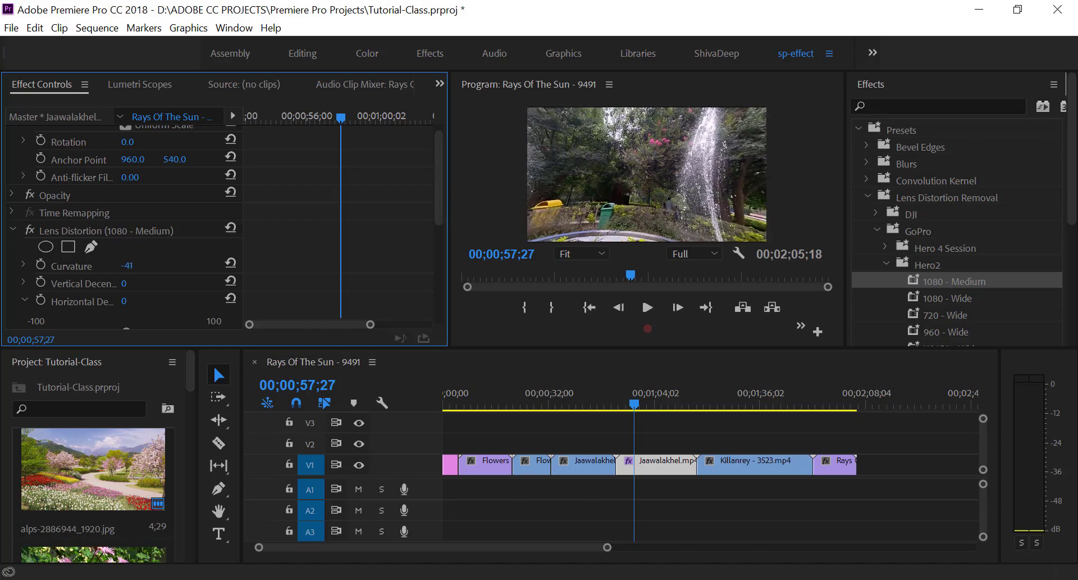
{"action": "left_click", "coordinate": [647, 309]}
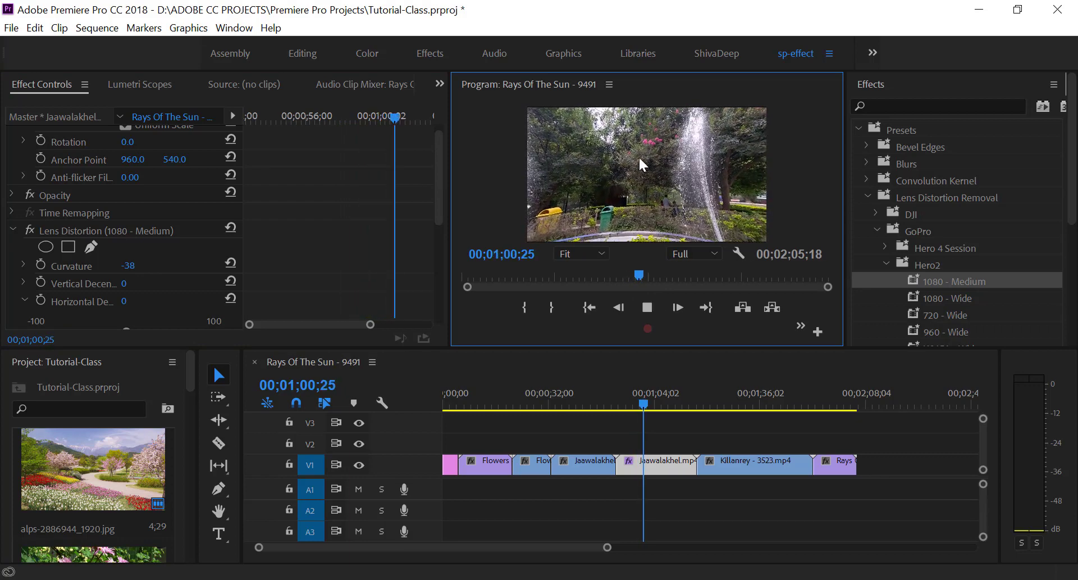
{"action": "left_click", "coordinate": [648, 307]}
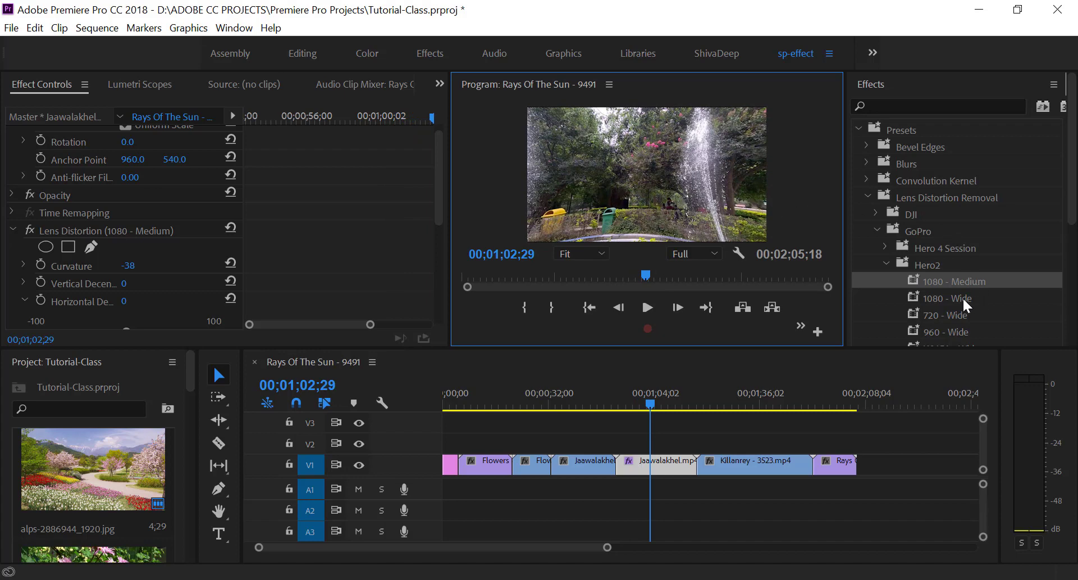
Step: Collapse the Hero2, Lens Distortion Removal and Presets folders, then delete Lens Distortion from the clip
{"action": "left_click", "coordinate": [887, 263]}
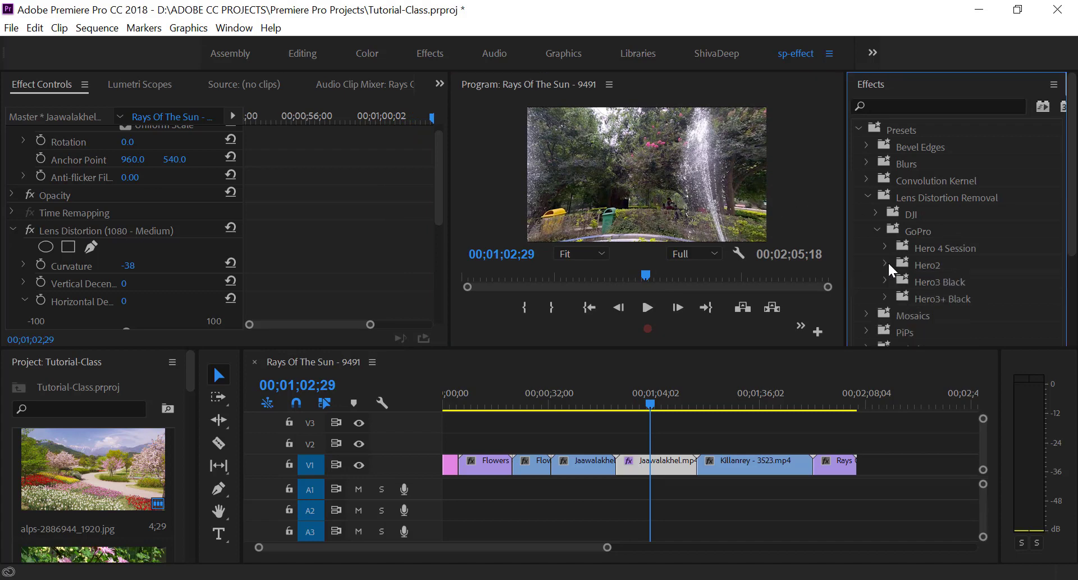
{"action": "left_click", "coordinate": [868, 196]}
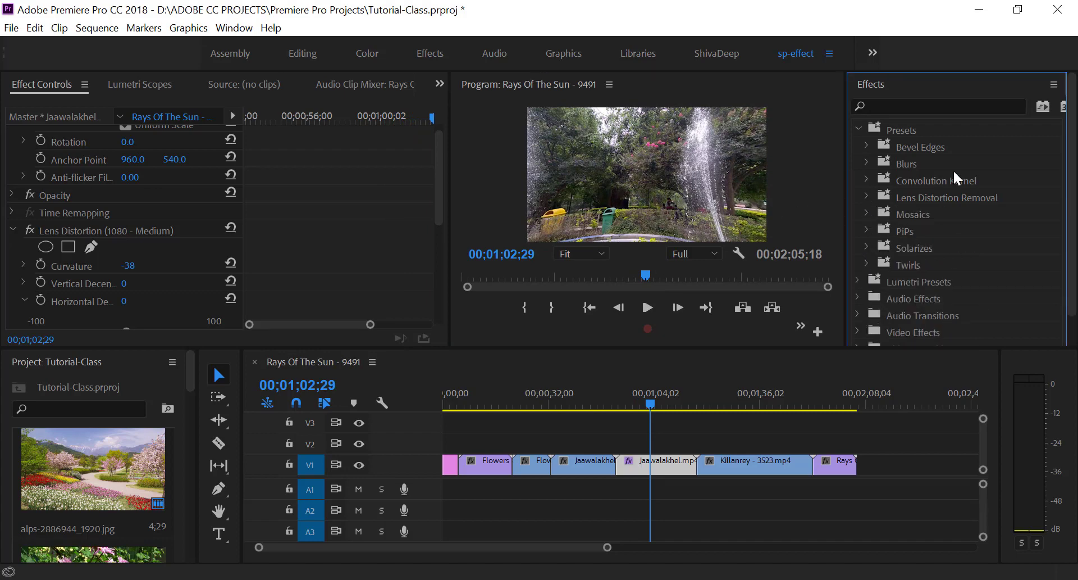
{"action": "left_click", "coordinate": [861, 128]}
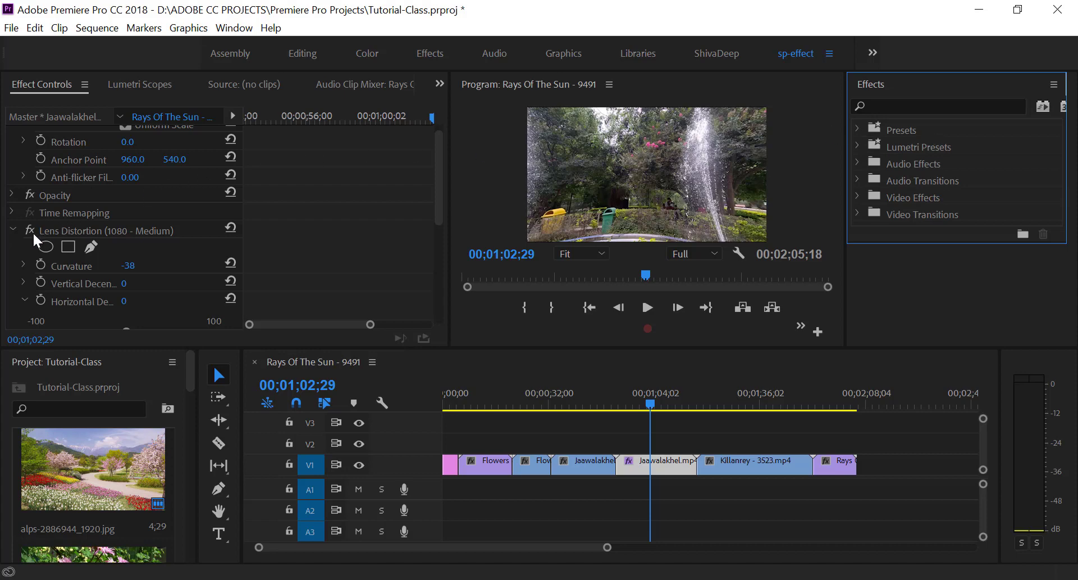
{"action": "left_click", "coordinate": [54, 231]}
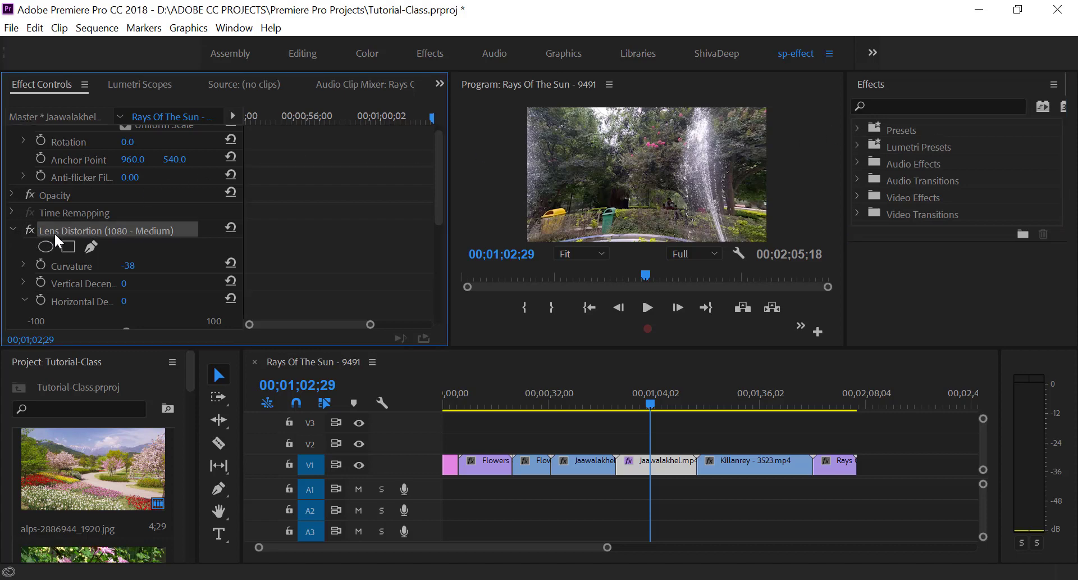
{"action": "key", "text": "Delete"}
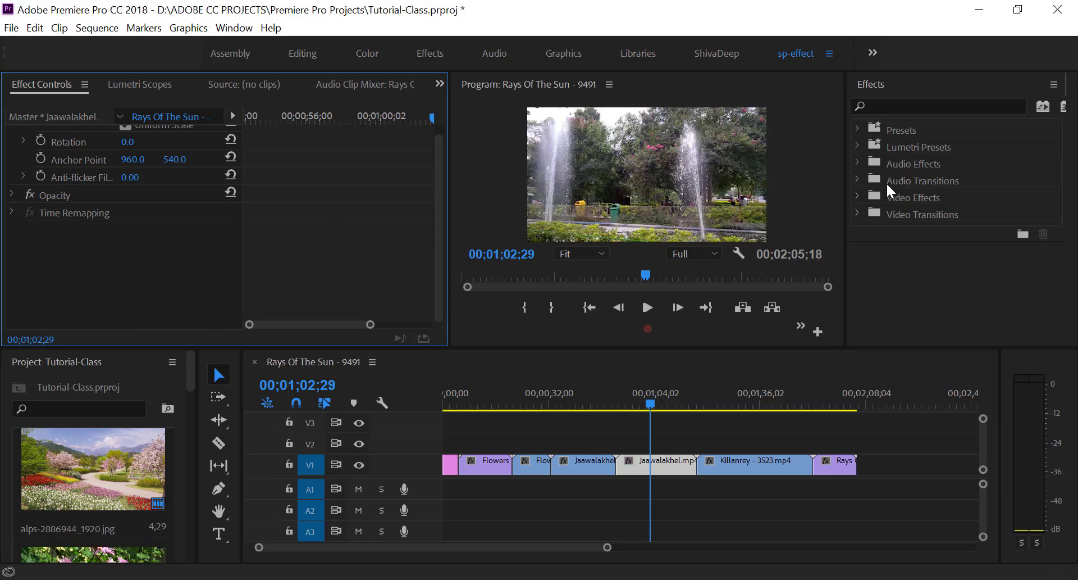
Step: Browse Lumetri Presets, Cinematic and SpeedLooks Universal, ending at the camera-specific SpeedLooks folders
{"action": "left_click", "coordinate": [860, 147]}
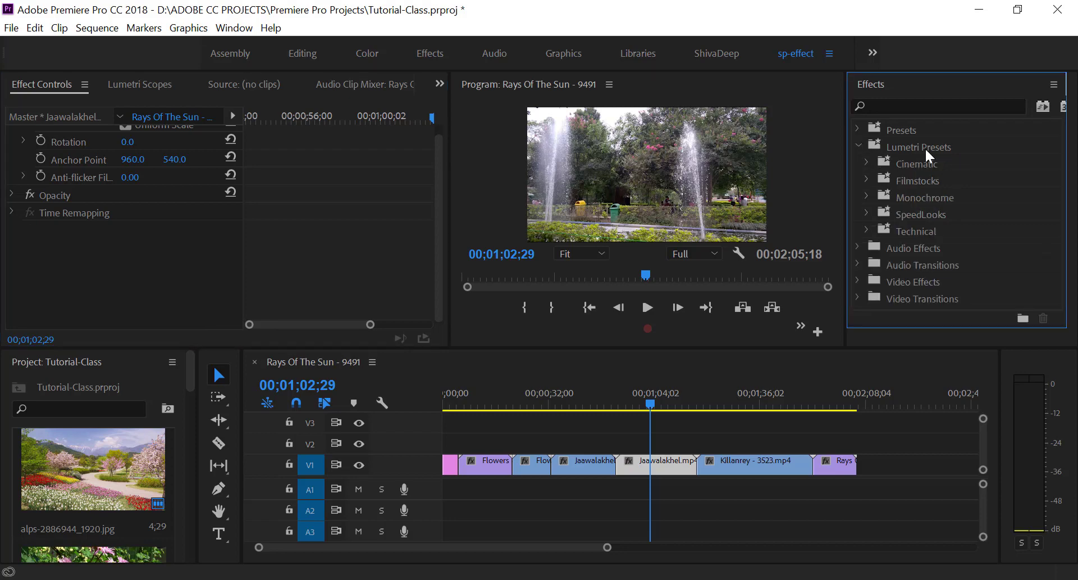
{"action": "left_click", "coordinate": [860, 144]}
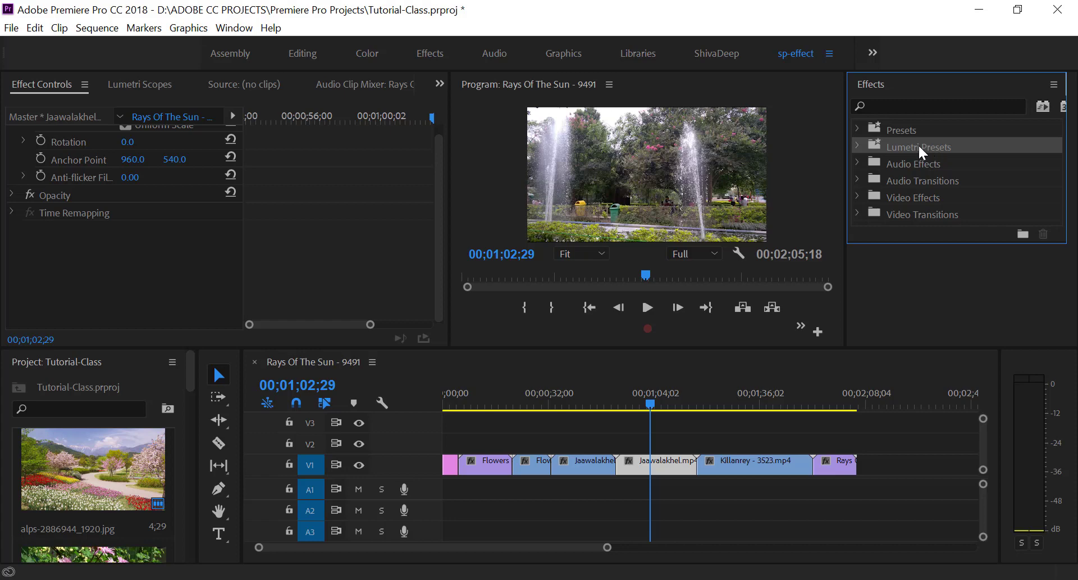
{"action": "left_click", "coordinate": [861, 142]}
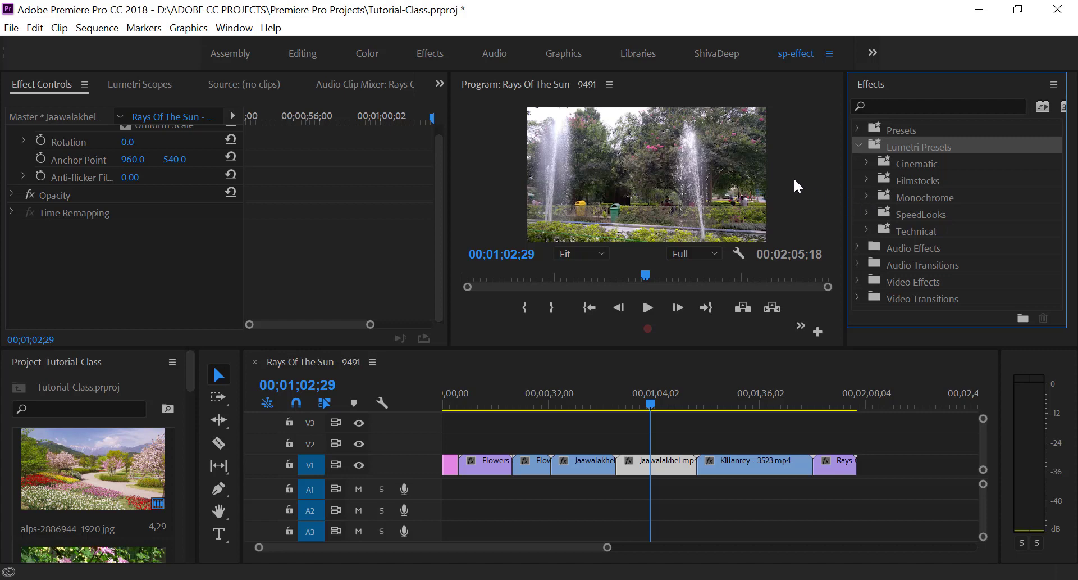
{"action": "left_click", "coordinate": [869, 159]}
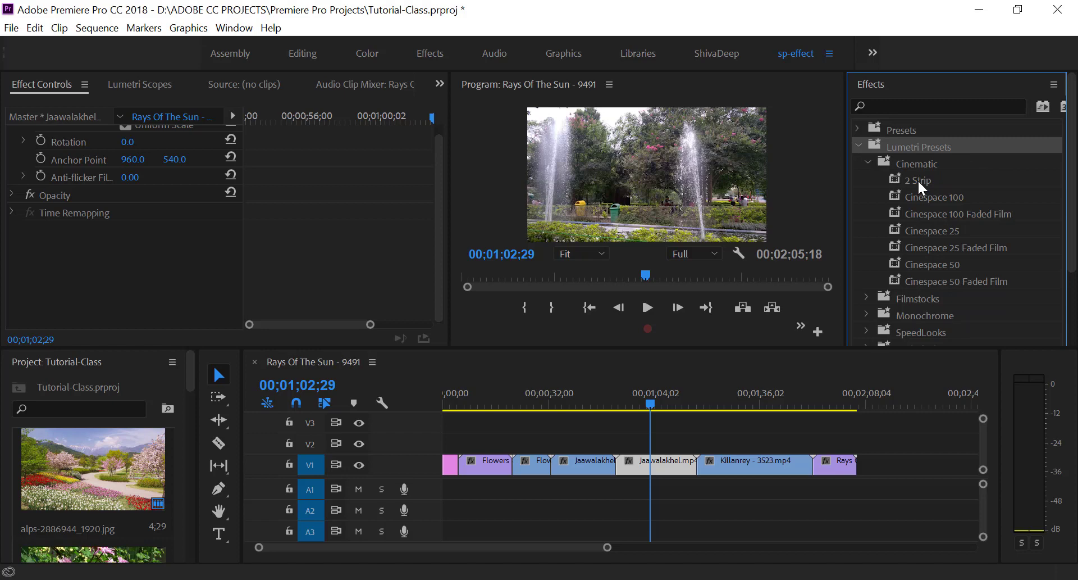
{"action": "left_click", "coordinate": [866, 160]}
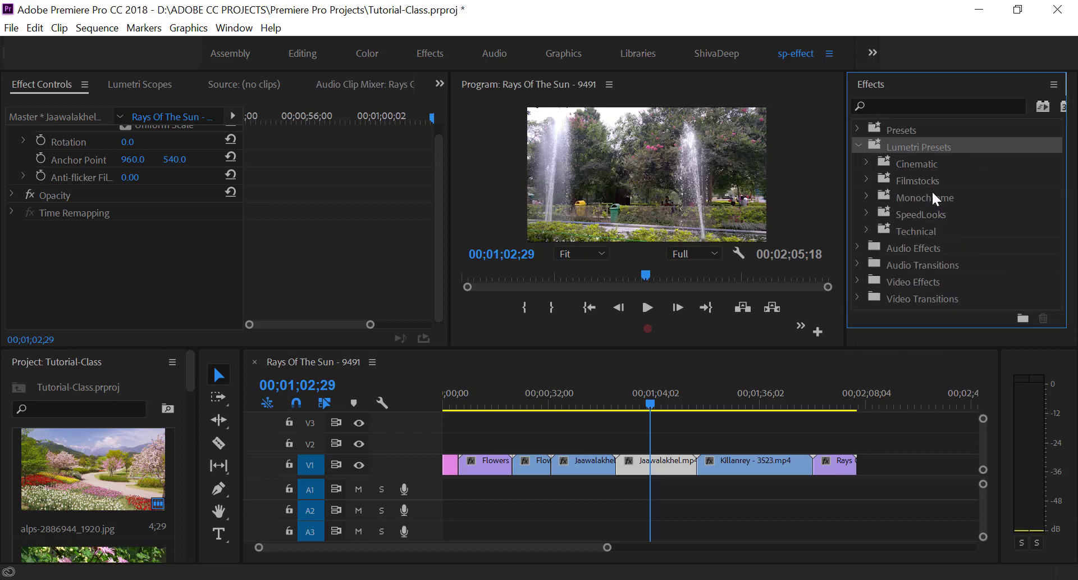
{"action": "left_click", "coordinate": [867, 213]}
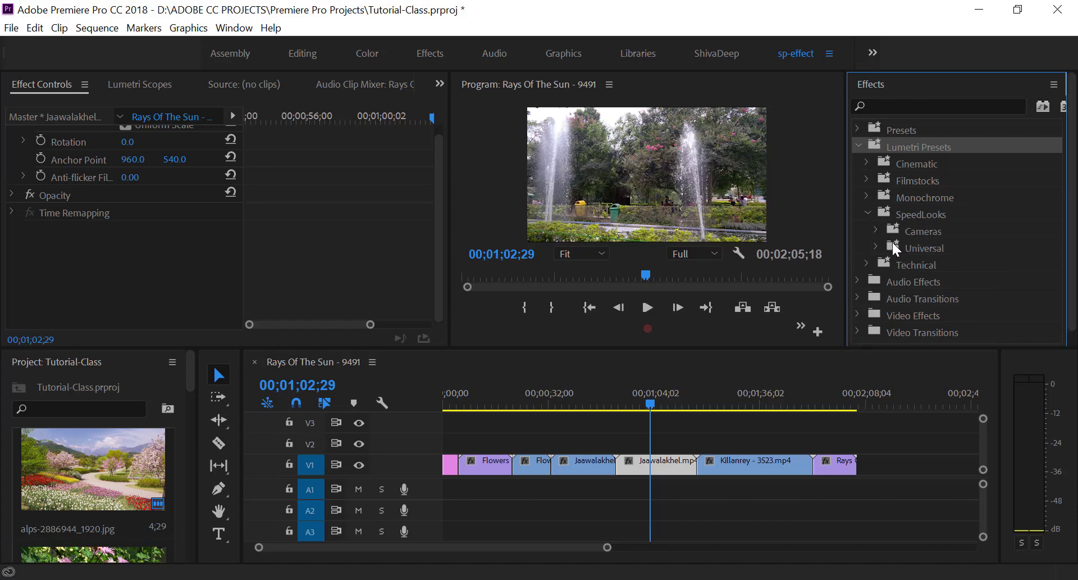
{"action": "left_click", "coordinate": [875, 247]}
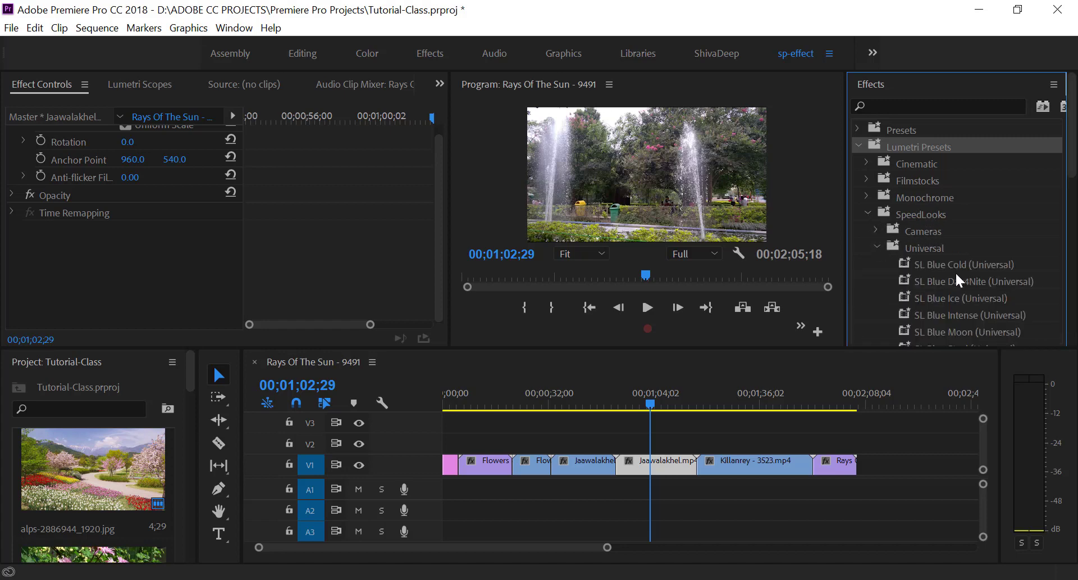
{"action": "left_click", "coordinate": [878, 246]}
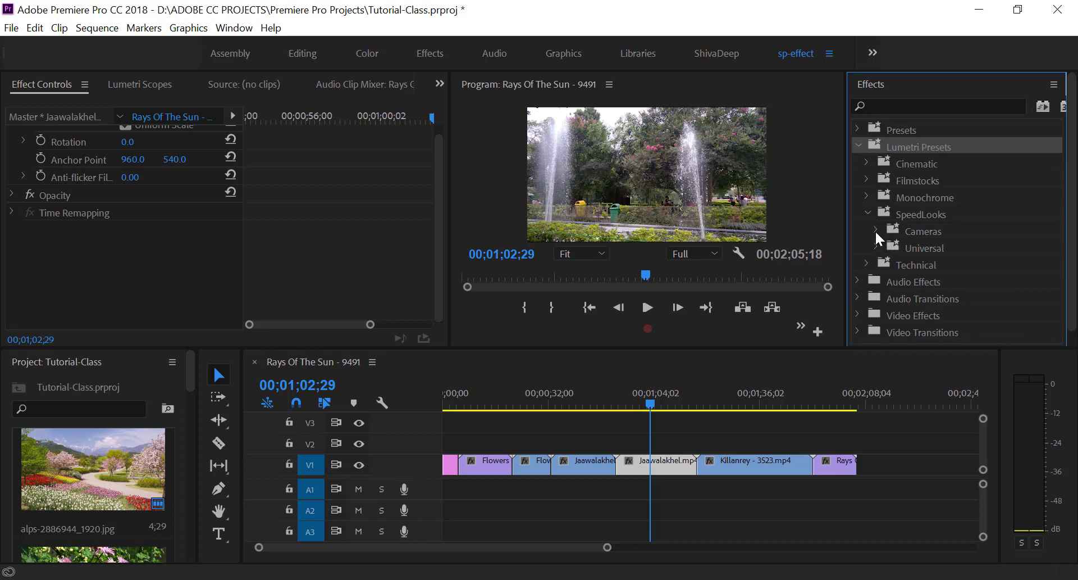
{"action": "left_click", "coordinate": [875, 230]}
{"action": "scroll", "coordinate": [983, 259], "scroll_direction": "down", "scroll_amount": 5}
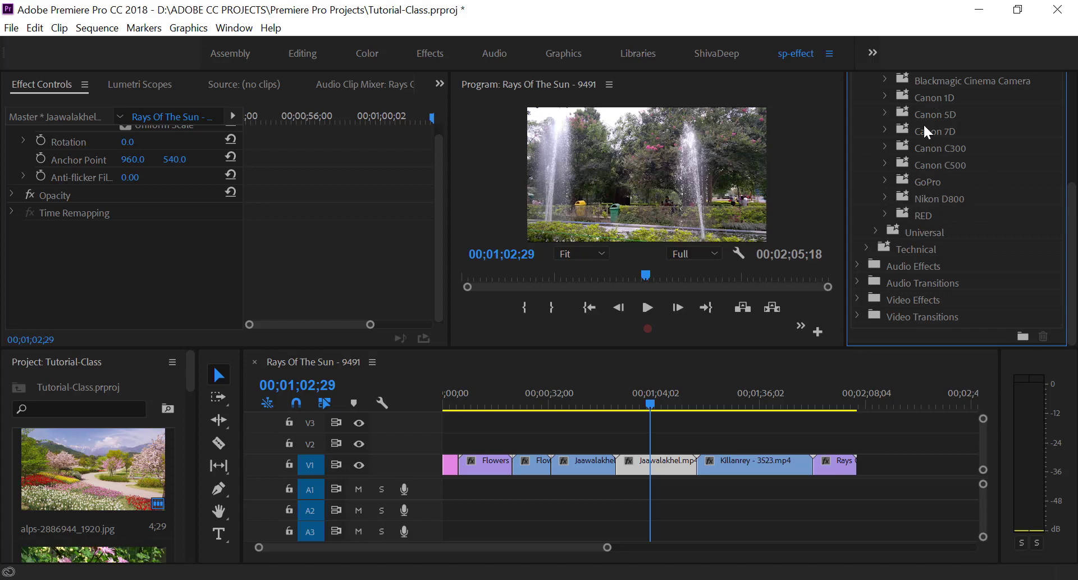
Step: Try the SL Blue Cold (Canon C300) look on the Jaawalakhel clip, then undo it
{"action": "left_click", "coordinate": [886, 147]}
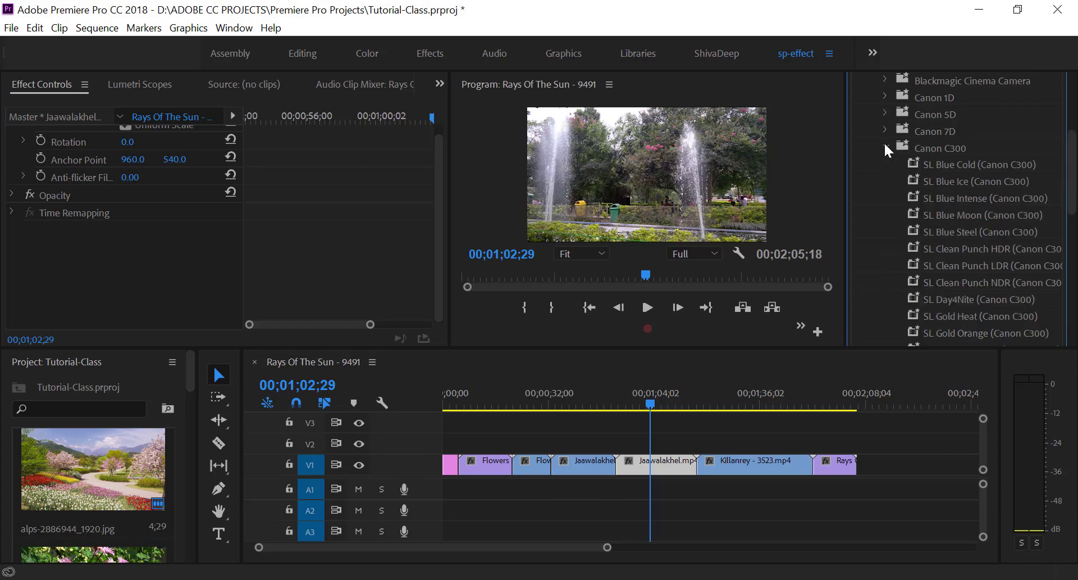
{"action": "left_click_drag", "start_coordinate": [949, 163], "coordinate": [665, 466]}
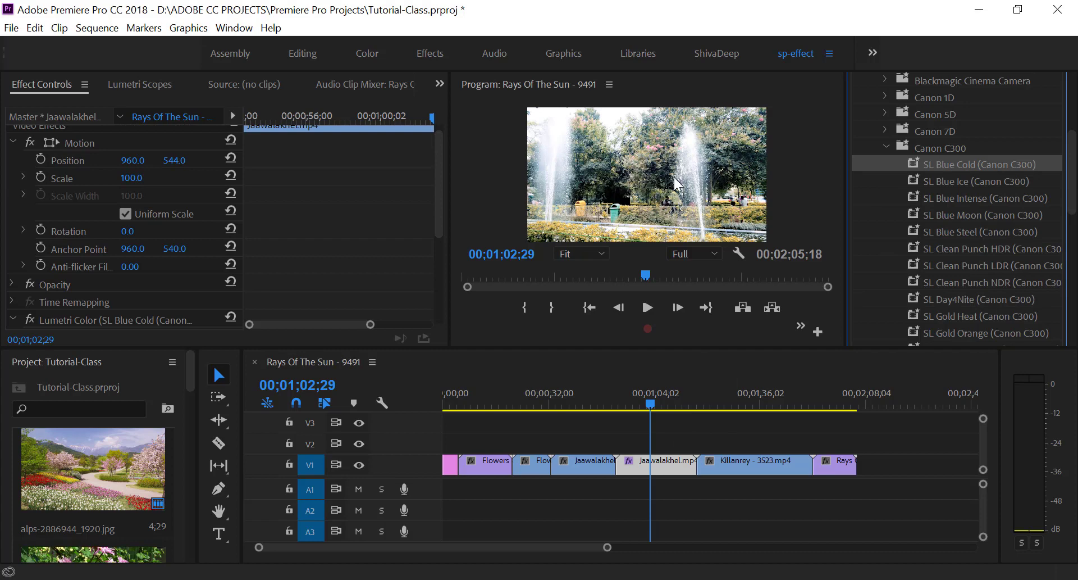
{"action": "key", "text": "ctrl+z"}
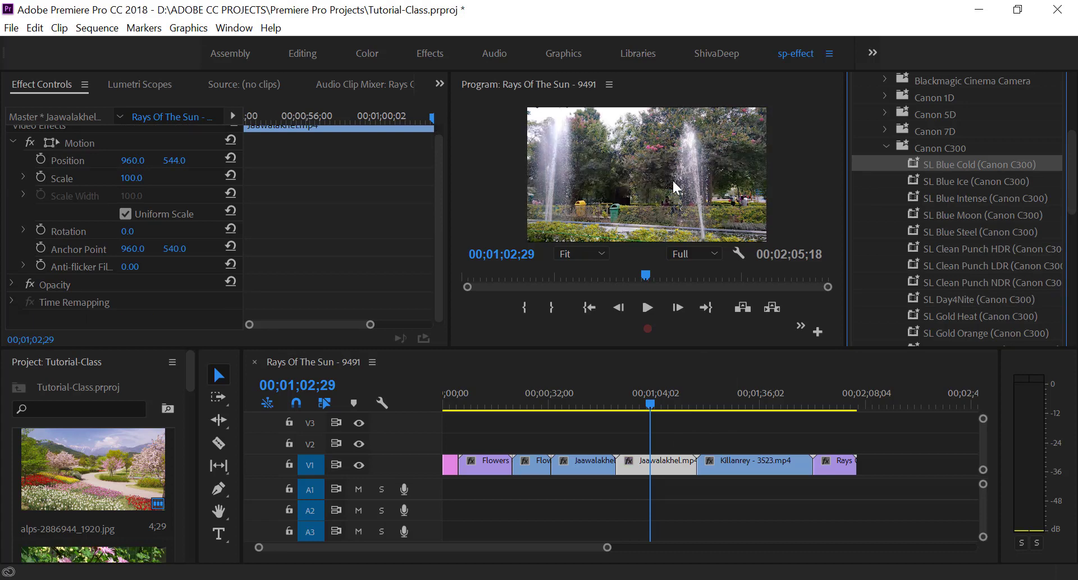
Step: Apply the SL Blue Moon look from GoPro > 5800 Kelvin to the Jaawalakhel clip
{"action": "left_click", "coordinate": [890, 144]}
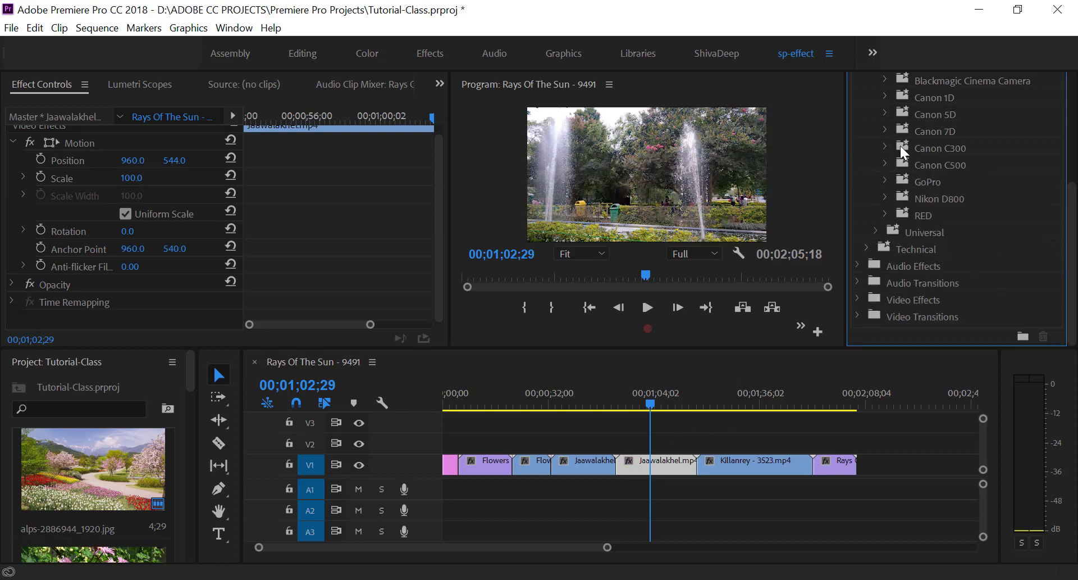
{"action": "left_click", "coordinate": [885, 181]}
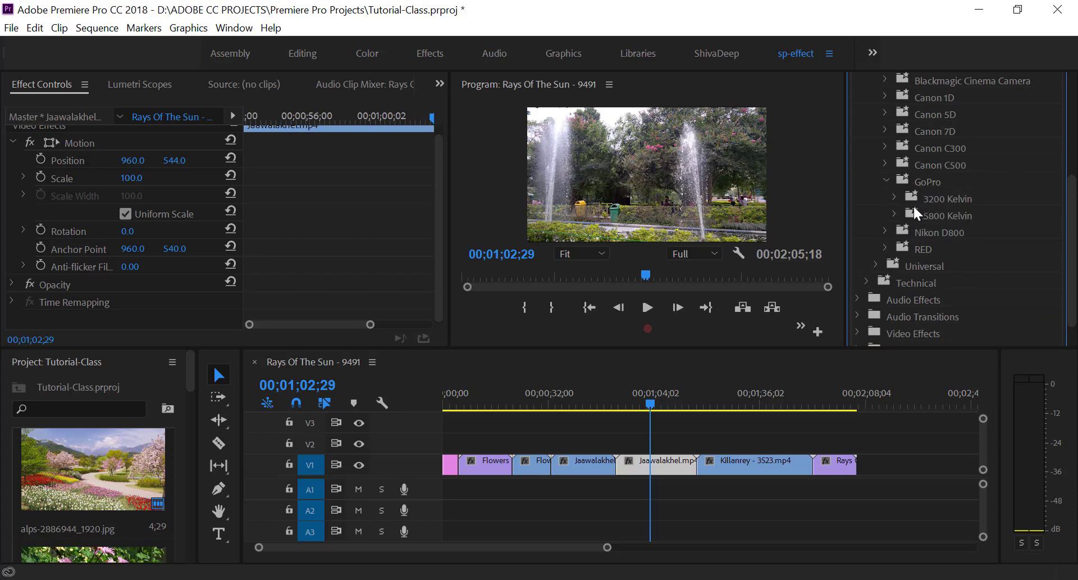
{"action": "left_click", "coordinate": [894, 214]}
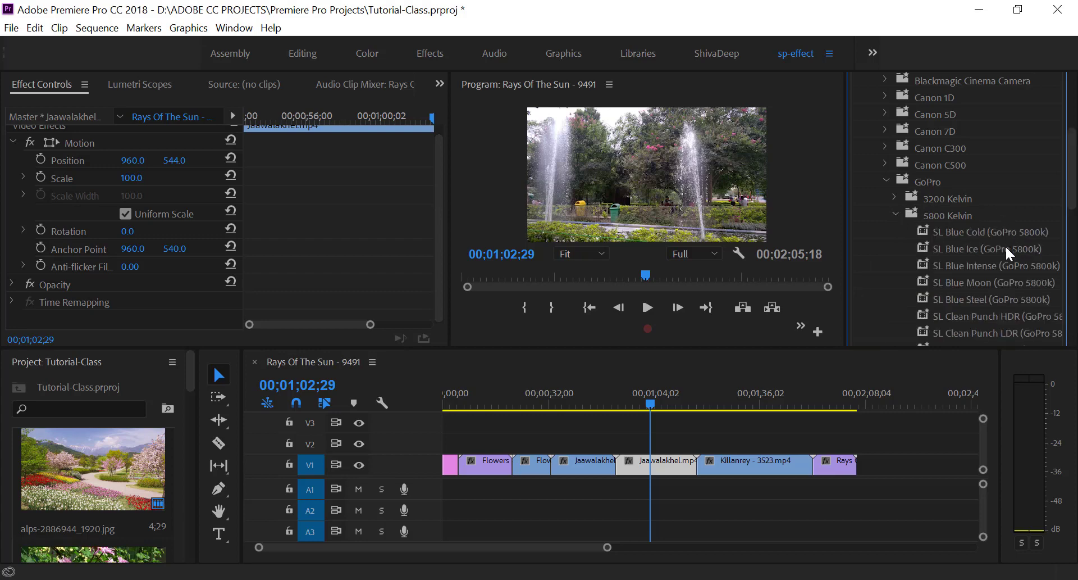
{"action": "left_click", "coordinate": [983, 284]}
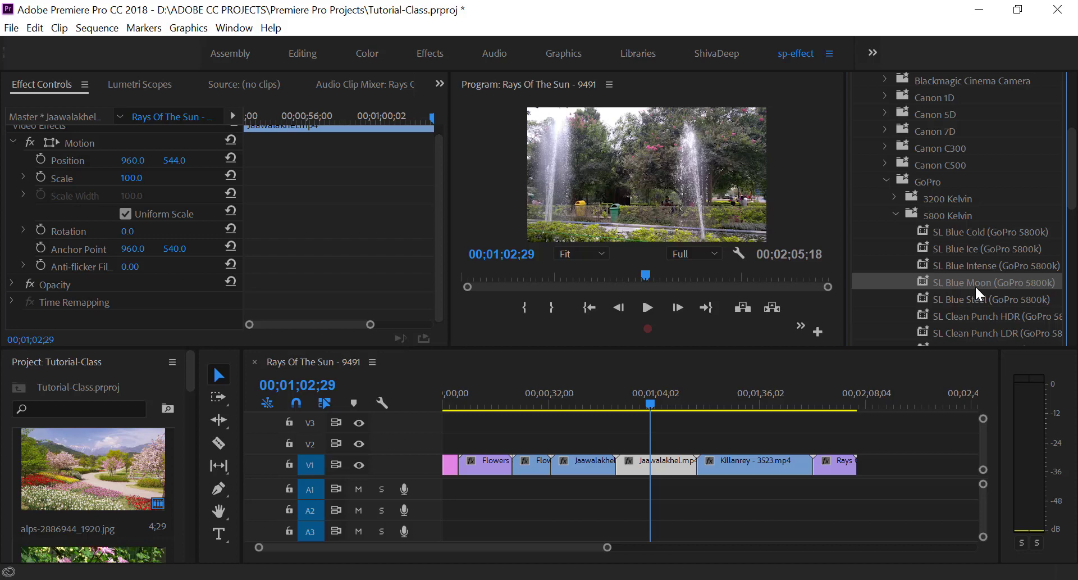
{"action": "left_click_drag", "start_coordinate": [971, 282], "coordinate": [666, 465]}
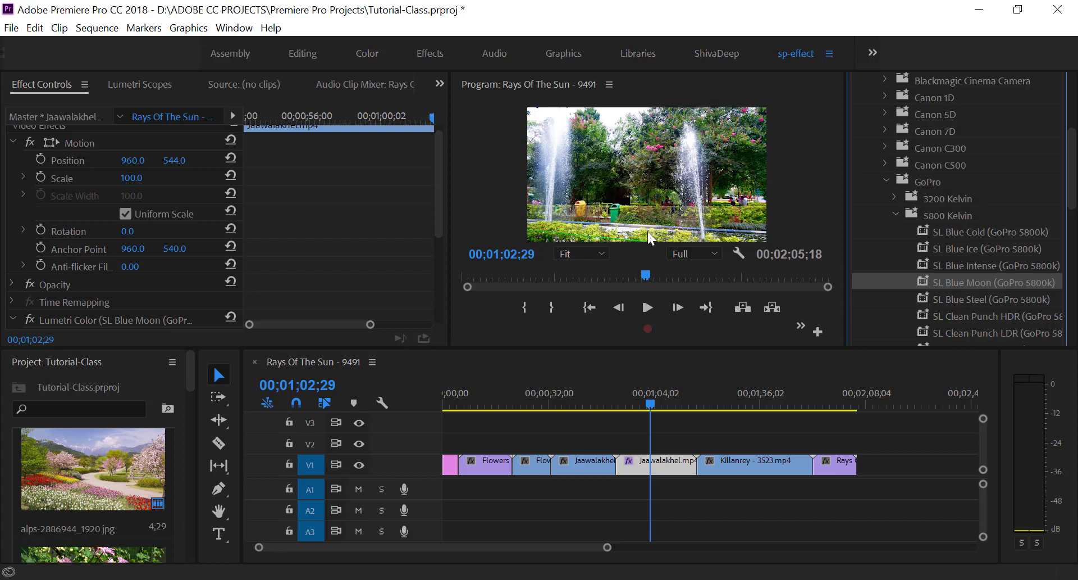
{"action": "left_click", "coordinate": [507, 160]}
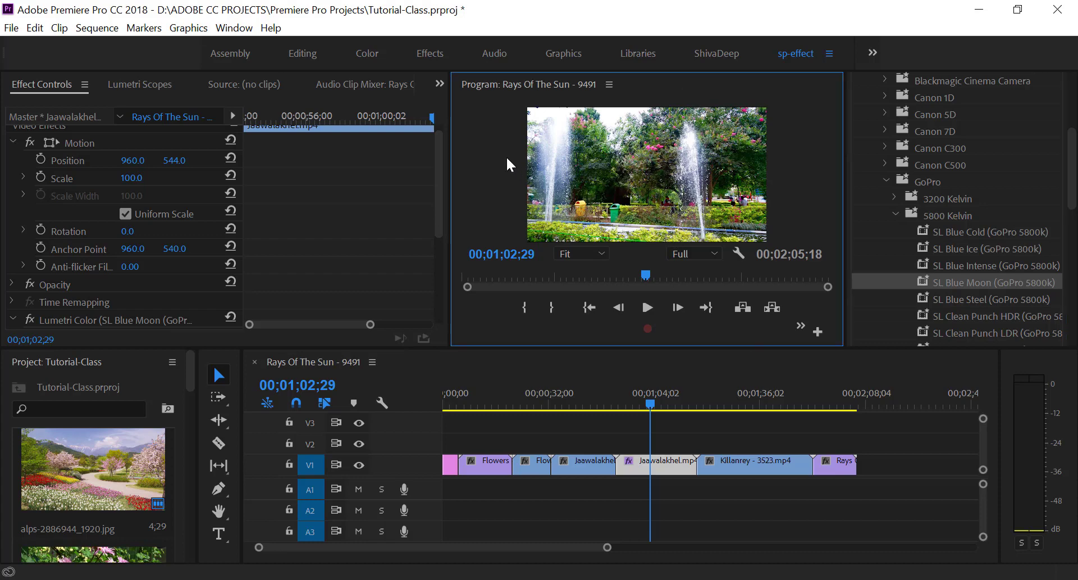
Step: Maximize the Program monitor, play then stop the sequence, and scrub back to about 00;56
{"action": "key", "text": "grave"}
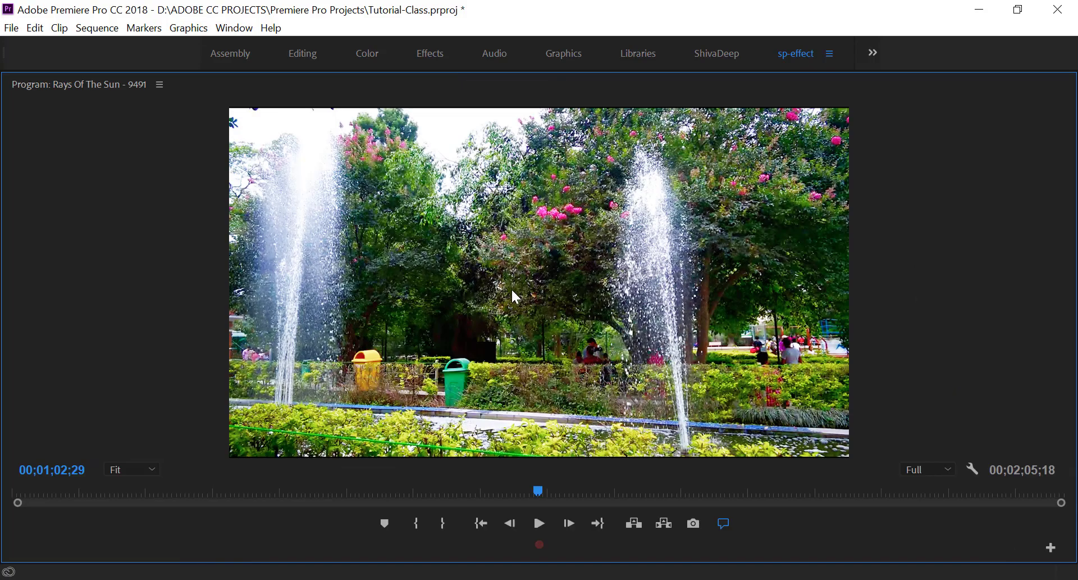
{"action": "left_click", "coordinate": [540, 526]}
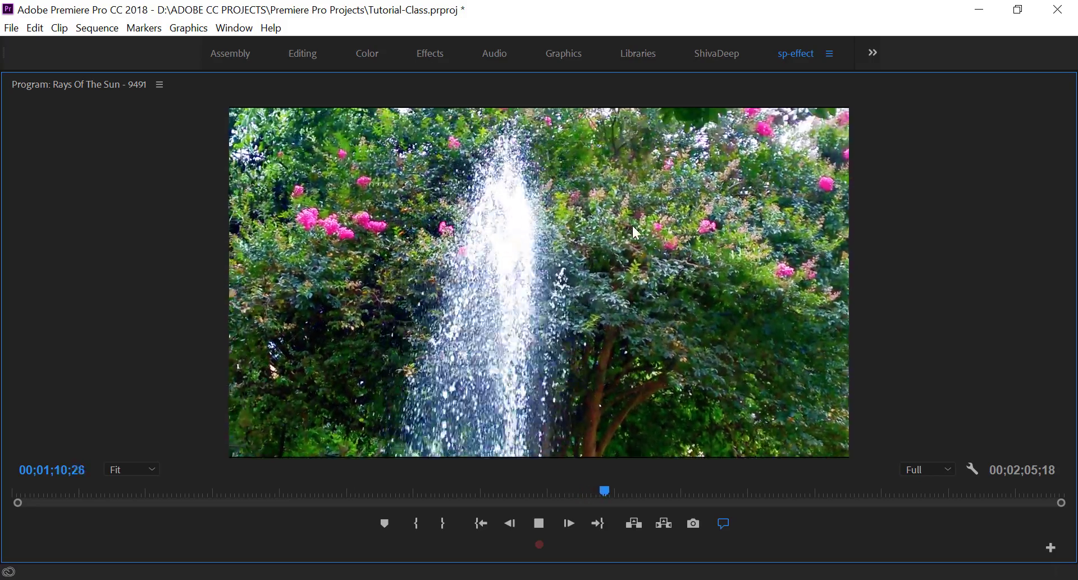
{"action": "left_click", "coordinate": [539, 525]}
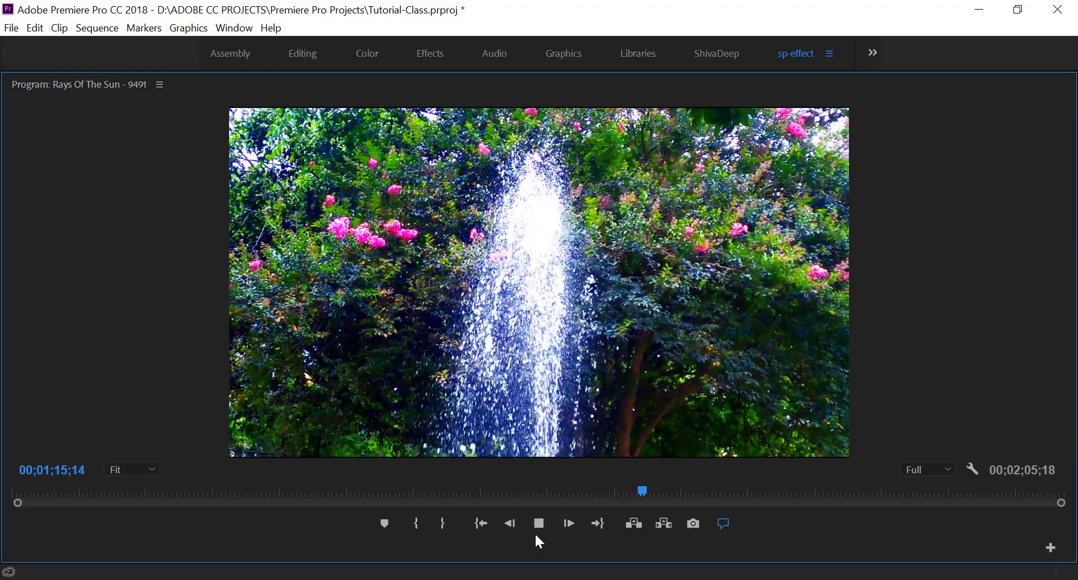
{"action": "left_click", "coordinate": [538, 523]}
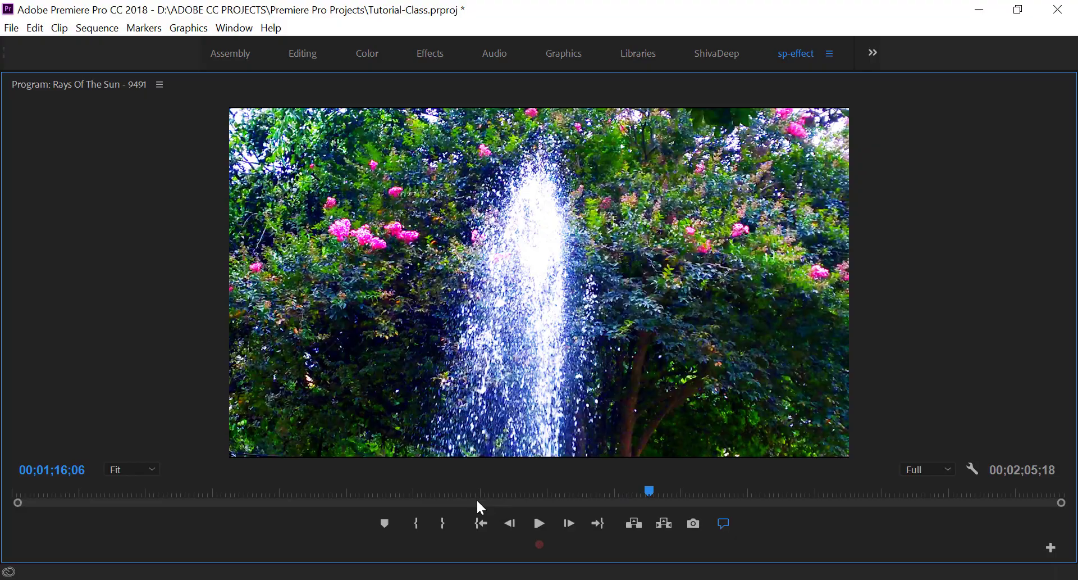
{"action": "mouse_move", "coordinate": [654, 492]}
{"action": "left_mouse_down"}
{"action": "mouse_move", "coordinate": [397, 489]}
{"action": "mouse_move", "coordinate": [491, 494]}
{"action": "left_mouse_up"}
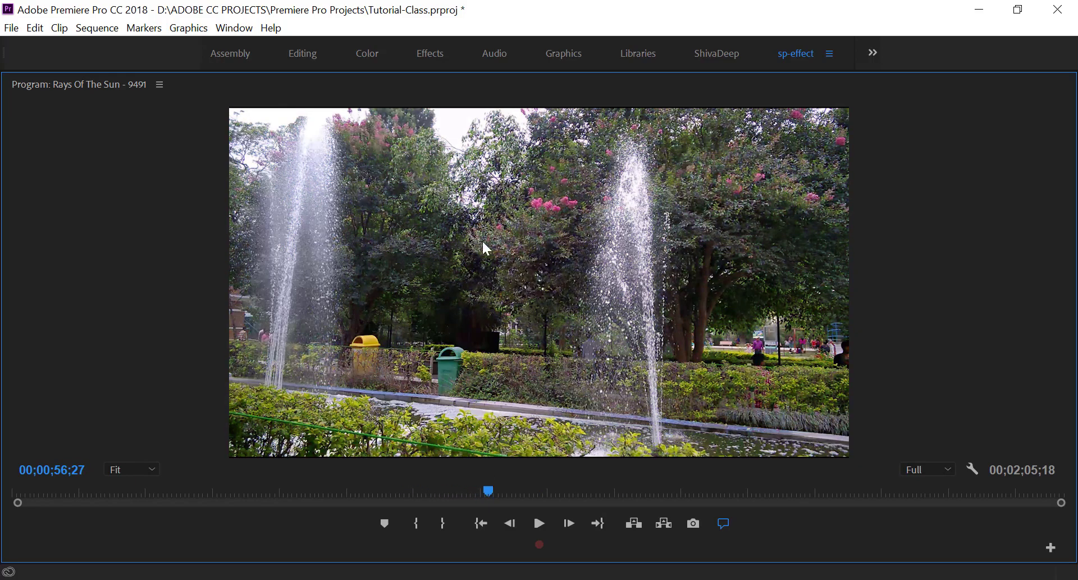
Step: Play and pause the graded fountain section twice, then restore the normal workspace with `
{"action": "key", "text": "space"}
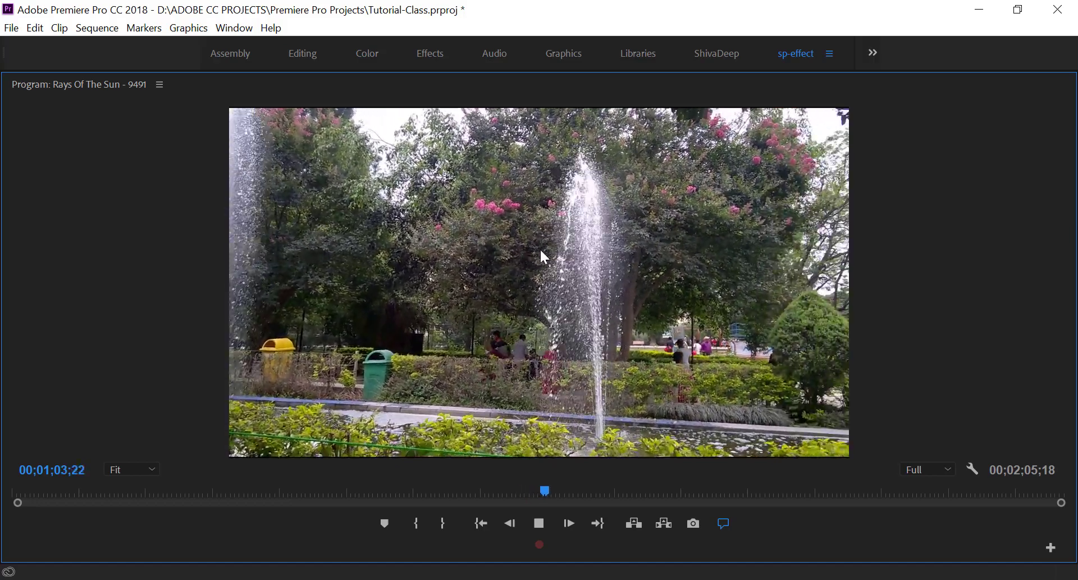
{"action": "key", "text": "space"}
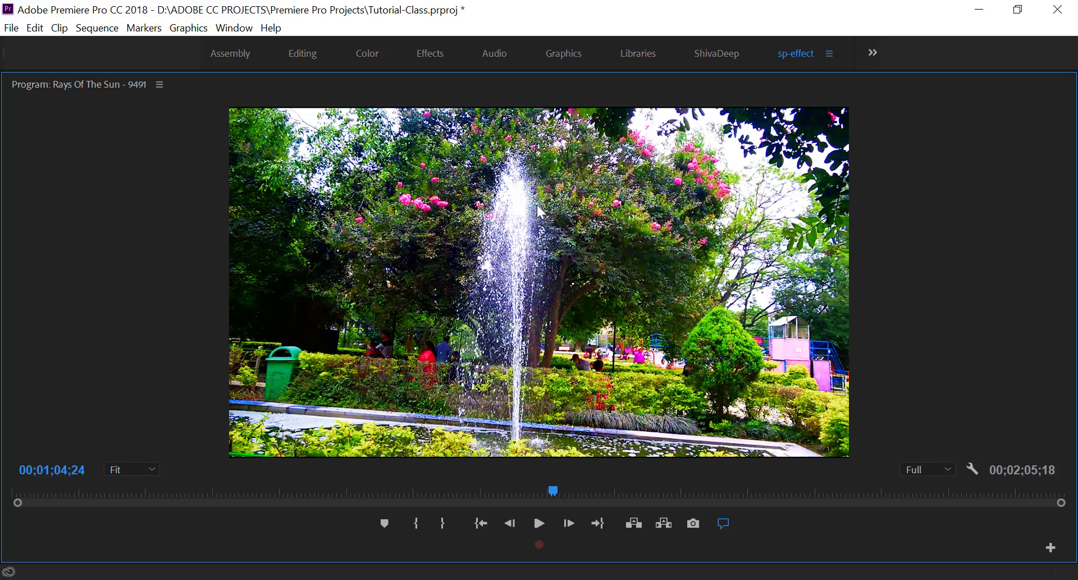
{"action": "key", "text": "space"}
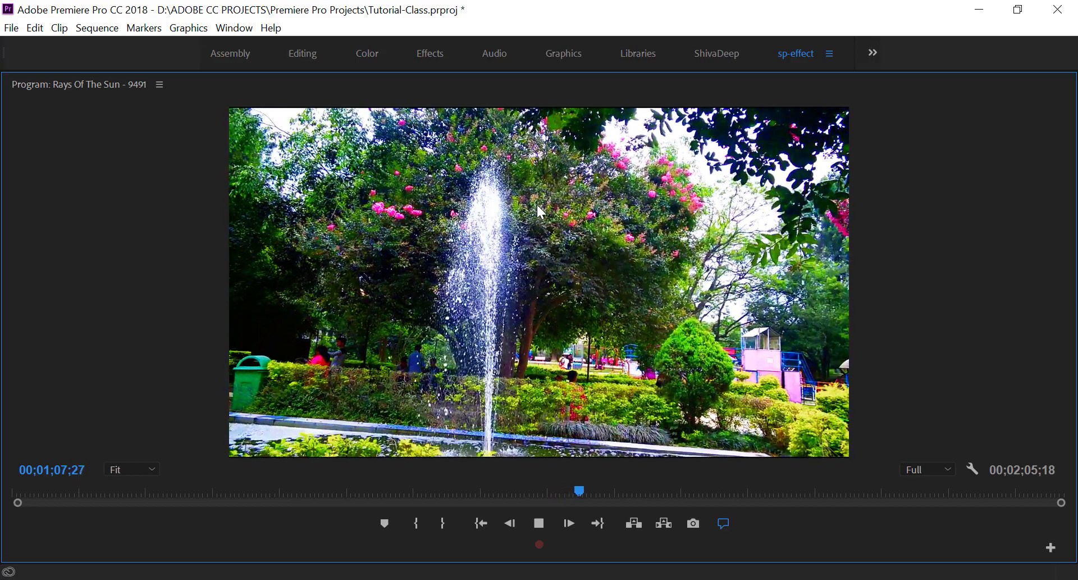
{"action": "key", "text": "space"}
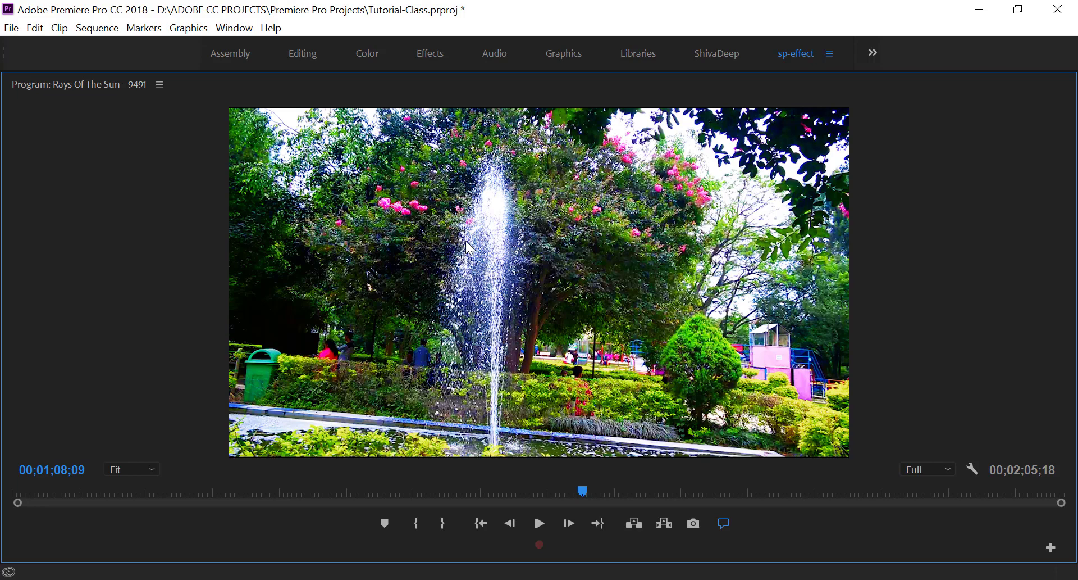
{"action": "key", "text": "grave"}
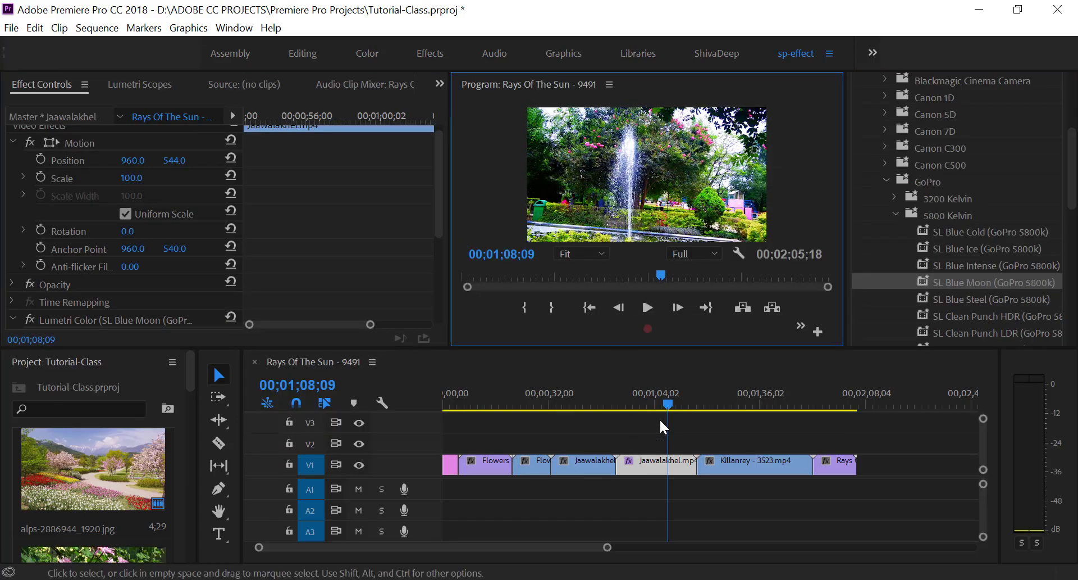
Step: Rewind within the fountain clip and switch the GoPro presets list from 5800 to 3200 Kelvin
{"action": "mouse_move", "coordinate": [668, 402]}
{"action": "left_mouse_down"}
{"action": "mouse_move", "coordinate": [645, 409]}
{"action": "mouse_move", "coordinate": [662, 412]}
{"action": "left_mouse_up"}
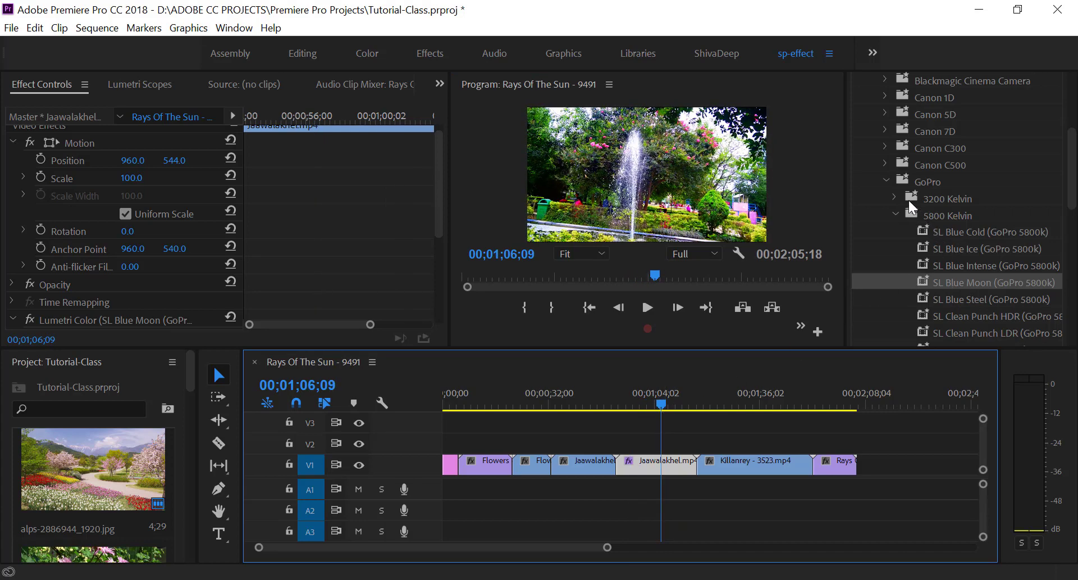
{"action": "left_click", "coordinate": [886, 179]}
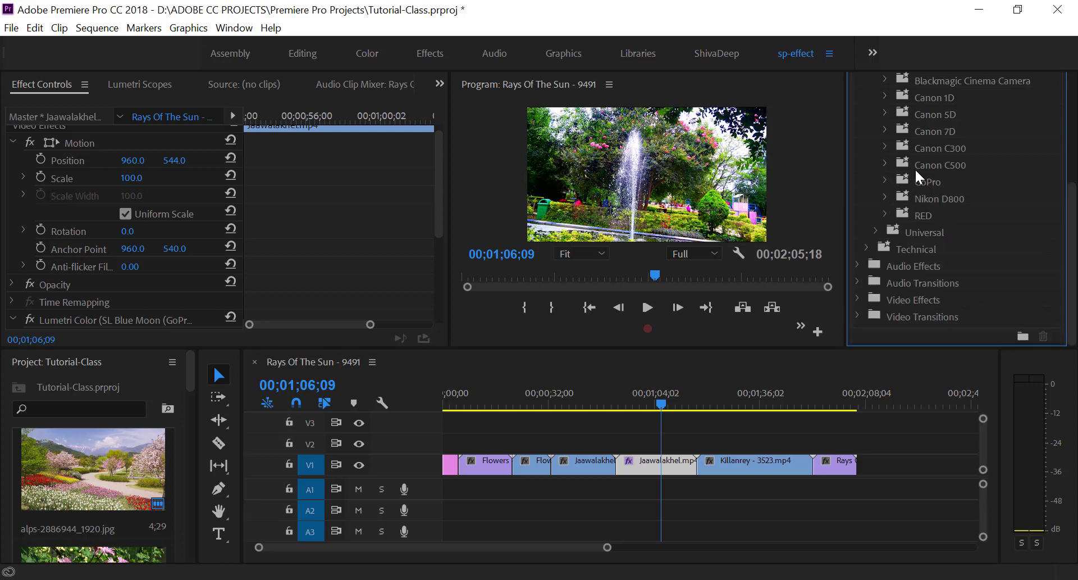
{"action": "left_click", "coordinate": [885, 178]}
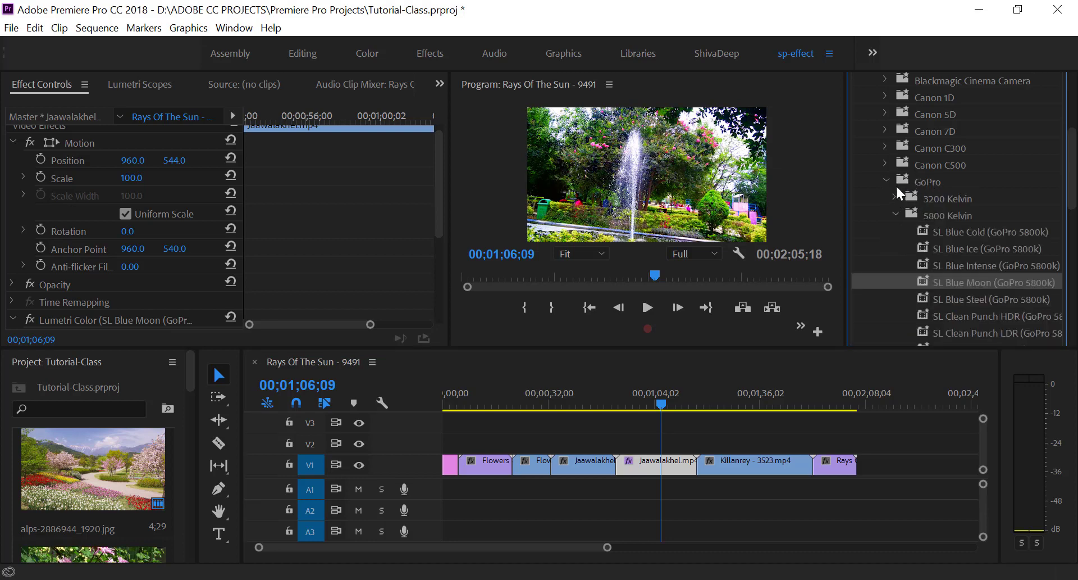
{"action": "left_click", "coordinate": [895, 215]}
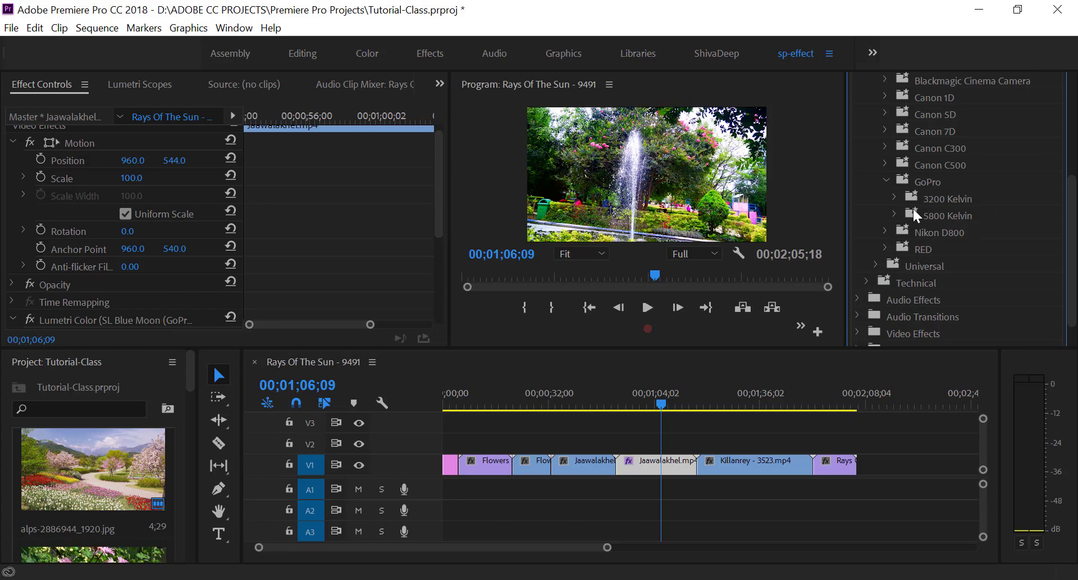
{"action": "left_click", "coordinate": [895, 198]}
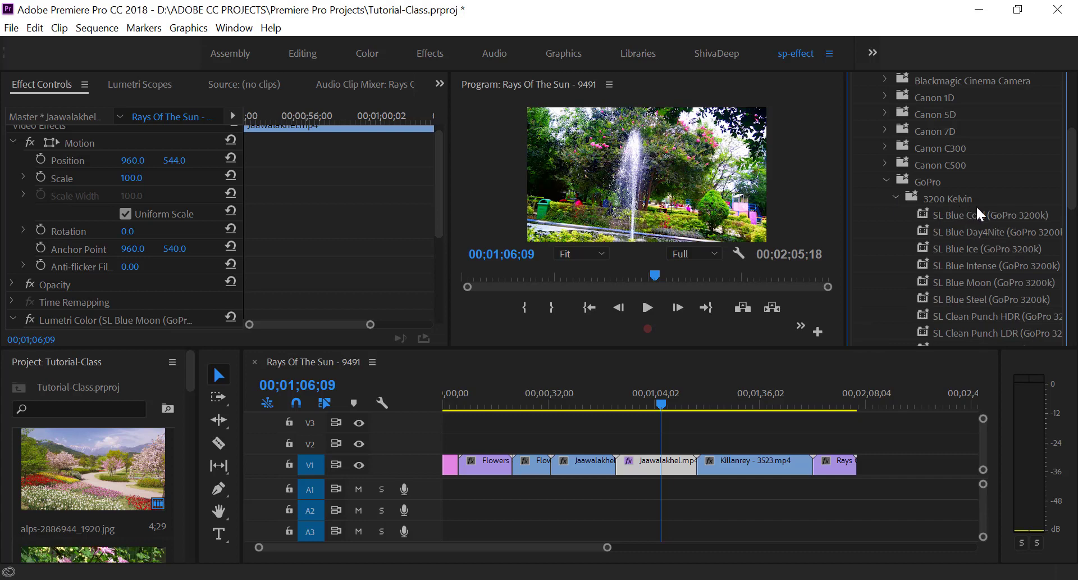
Step: Replace SL Blue Moon with SL Blue Ice (GoPro 3200k) on the Jaawalakhel clip and play it
{"action": "key", "text": "ctrl+z"}
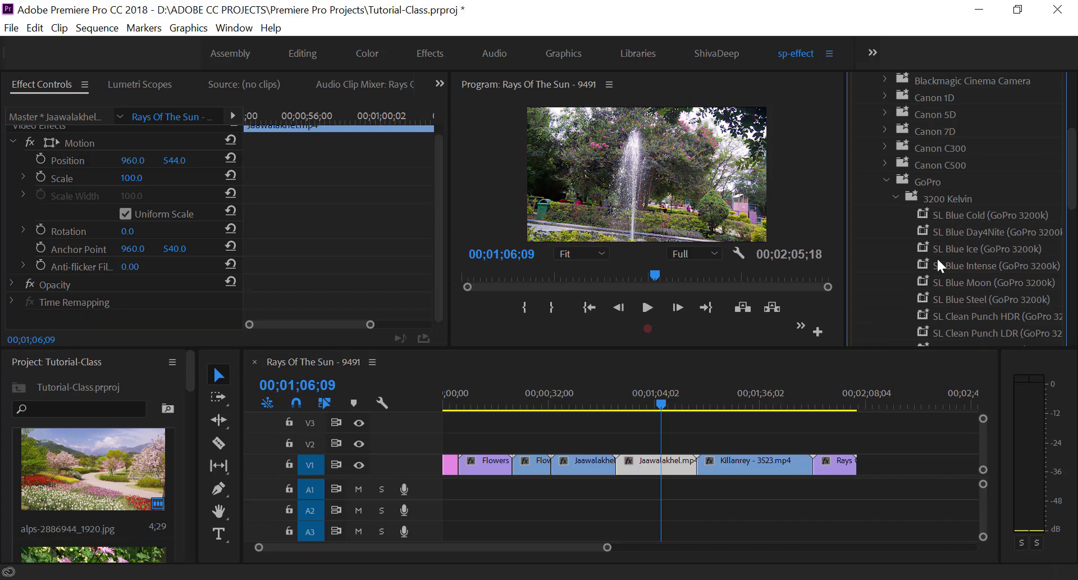
{"action": "left_click", "coordinate": [962, 247]}
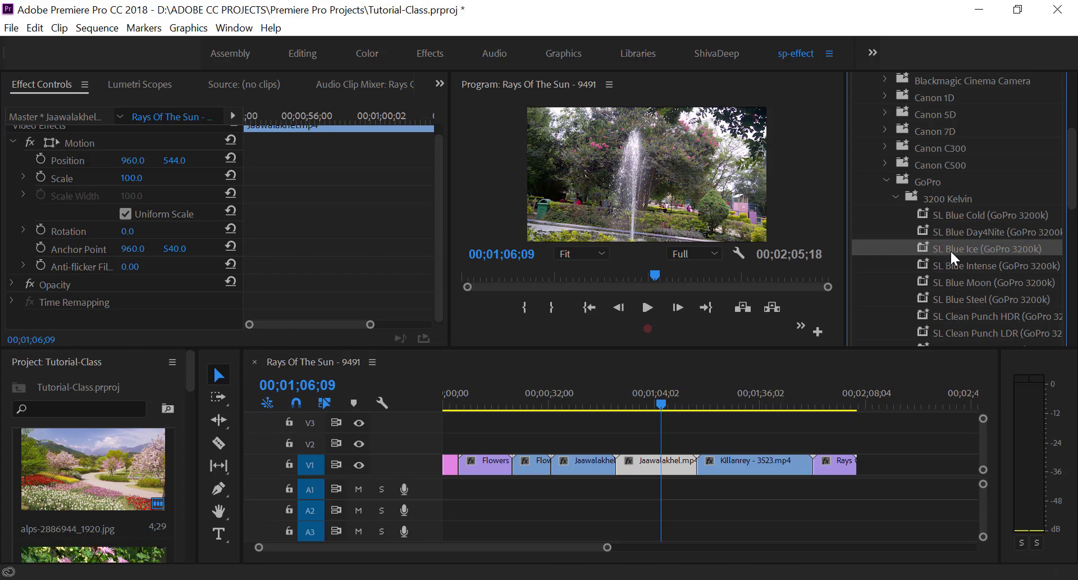
{"action": "left_click_drag", "start_coordinate": [960, 247], "coordinate": [657, 469]}
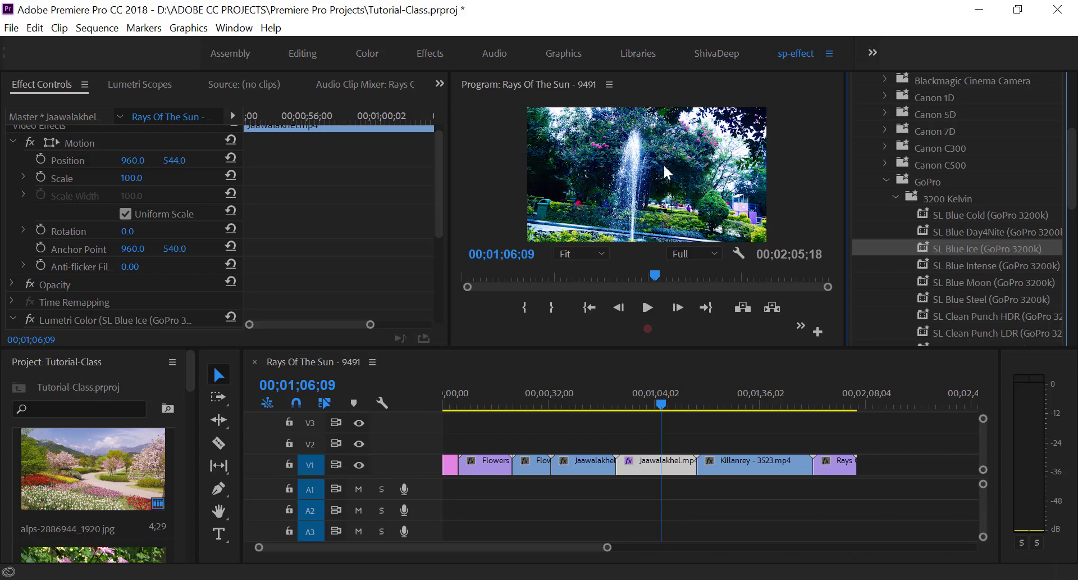
{"action": "key", "text": "space"}
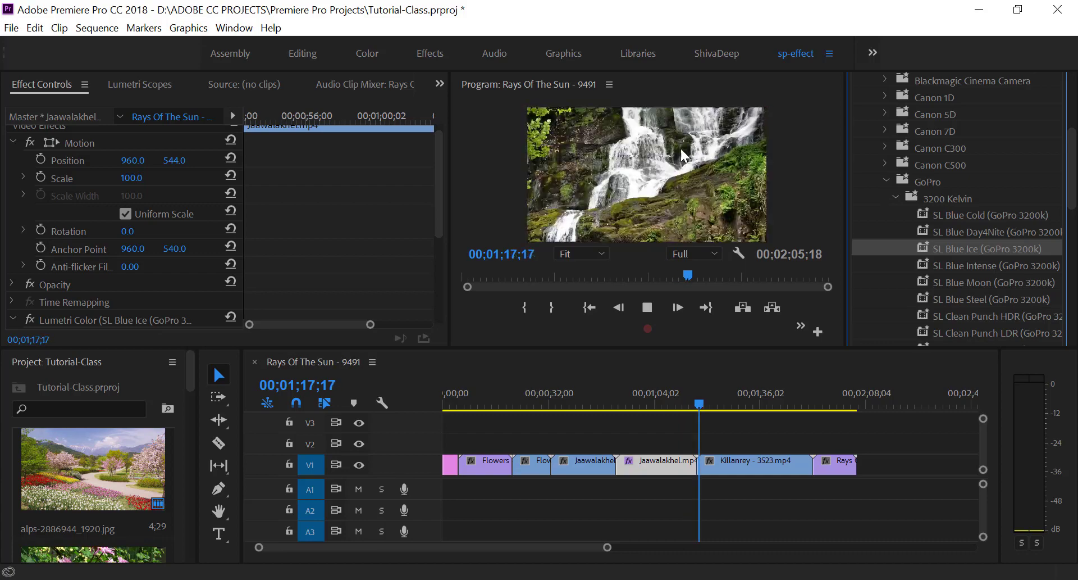
Step: Apply SL Blue Ice (GoPro 3200k) to the Killanrey waterfall clip and play it back
{"action": "key", "text": "space"}
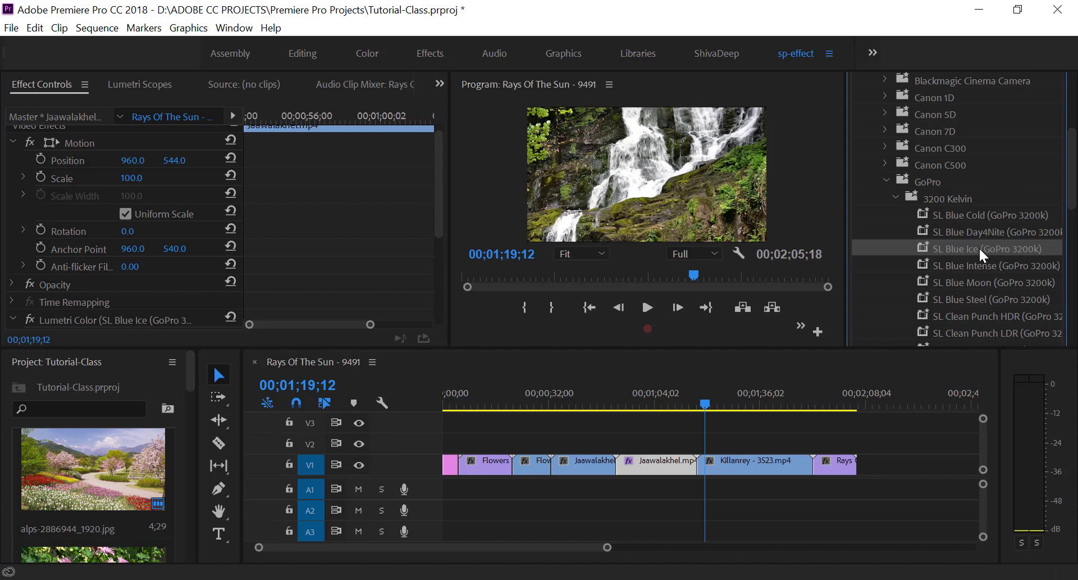
{"action": "left_click_drag", "start_coordinate": [981, 249], "coordinate": [742, 463]}
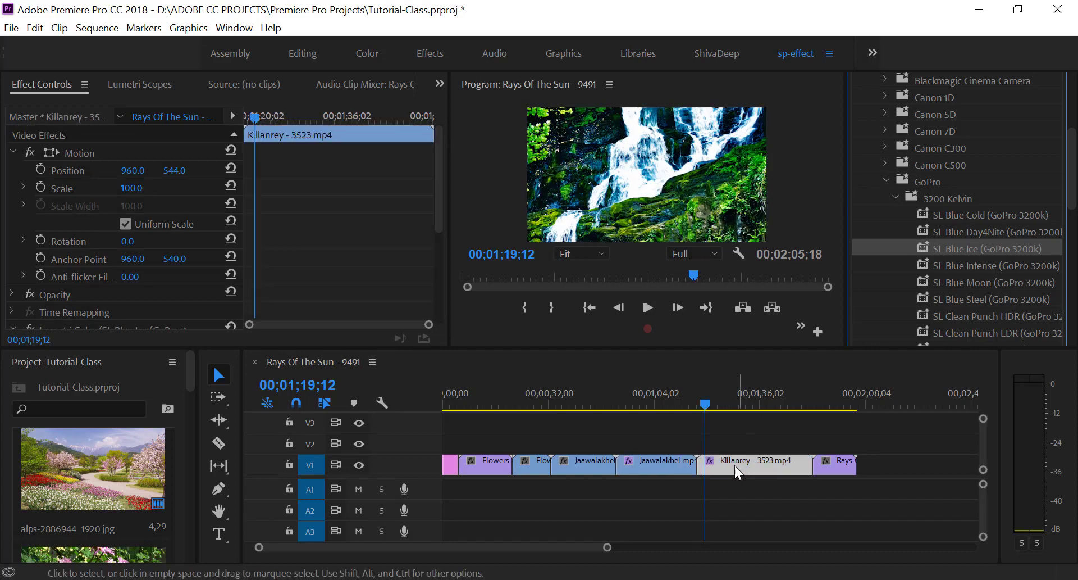
{"action": "key", "text": "space"}
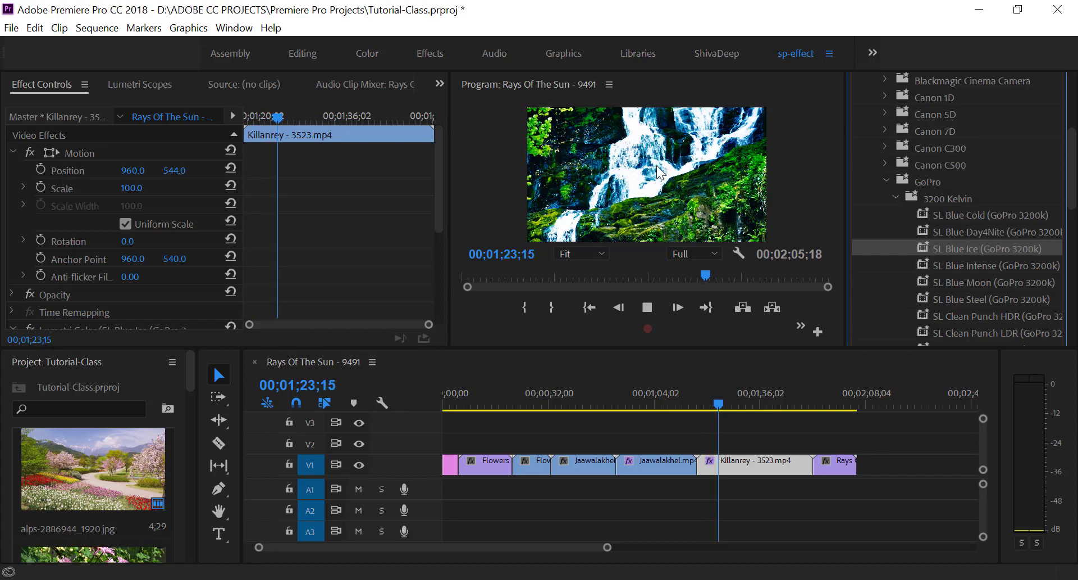
{"action": "key", "text": "space"}
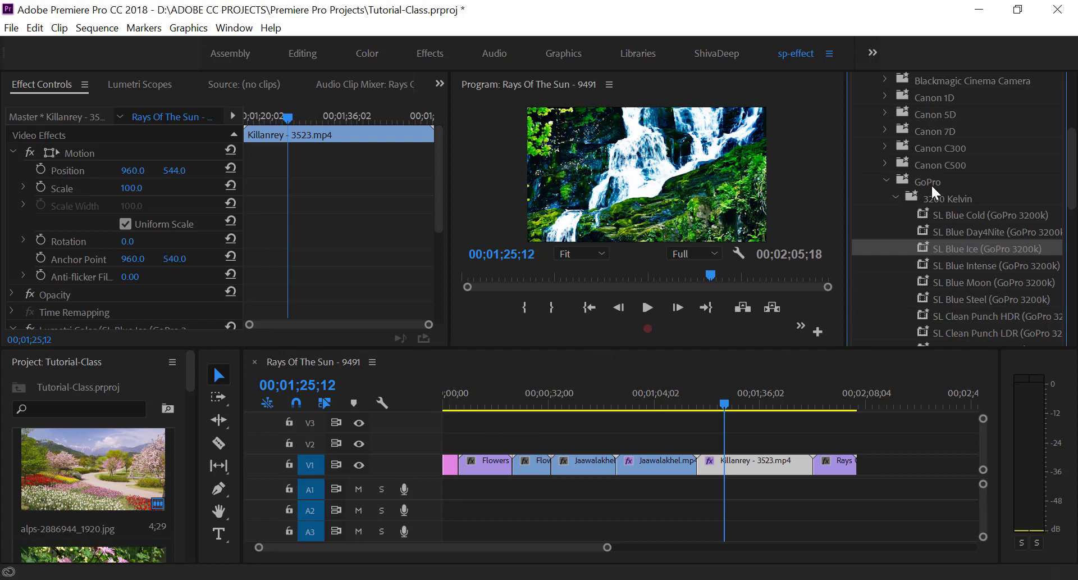
Step: Collapse the GoPro preset folders, then reopen Lumetri Presets with SpeedLooks showing Cameras and Universal
{"action": "left_click", "coordinate": [897, 197]}
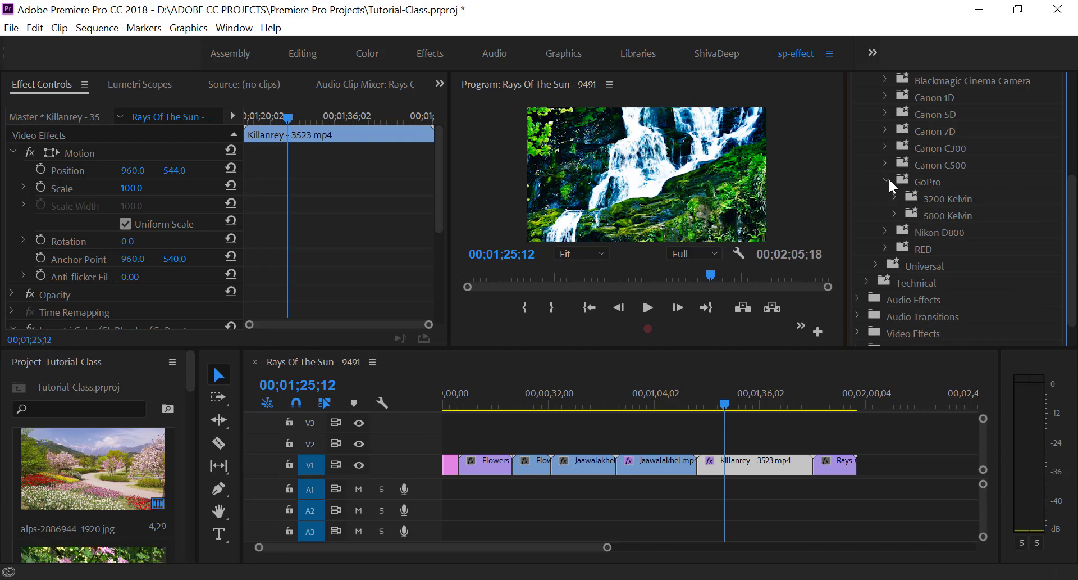
{"action": "left_click", "coordinate": [889, 180]}
{"action": "scroll", "coordinate": [950, 160], "scroll_direction": "up", "scroll_amount": 5}
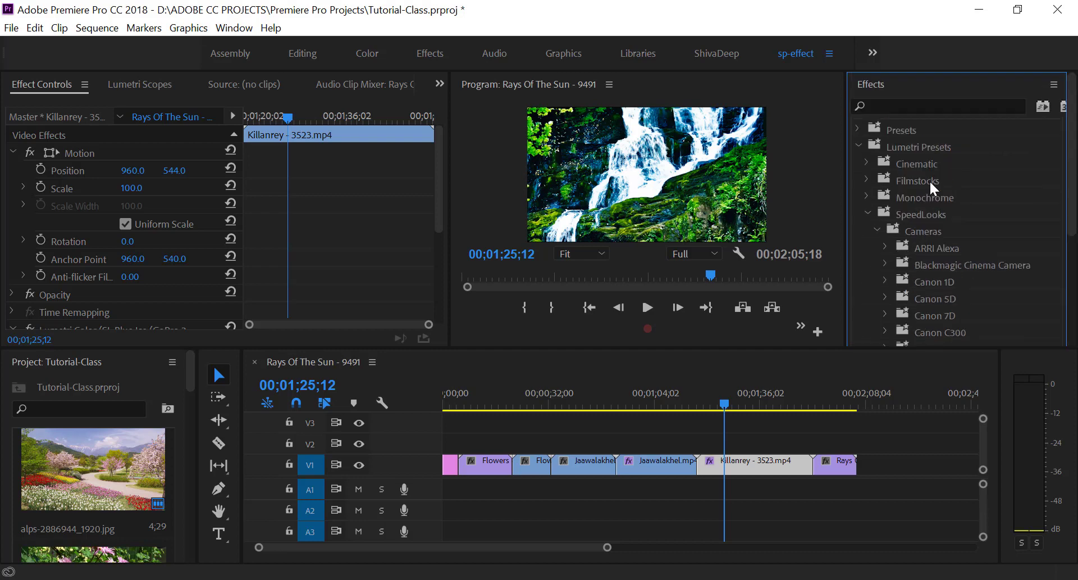
{"action": "left_click", "coordinate": [859, 146]}
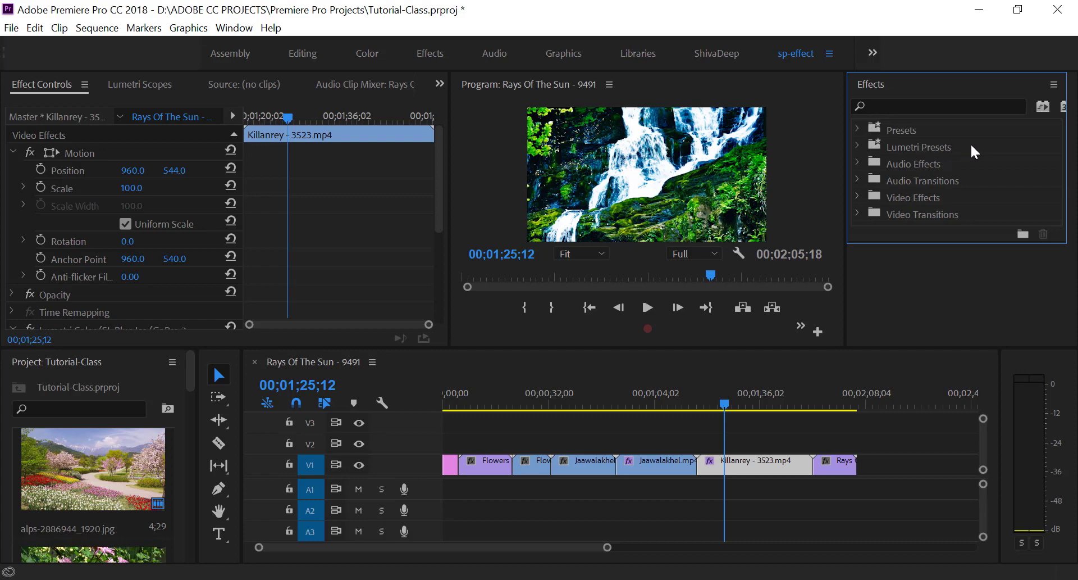
{"action": "left_click", "coordinate": [857, 145]}
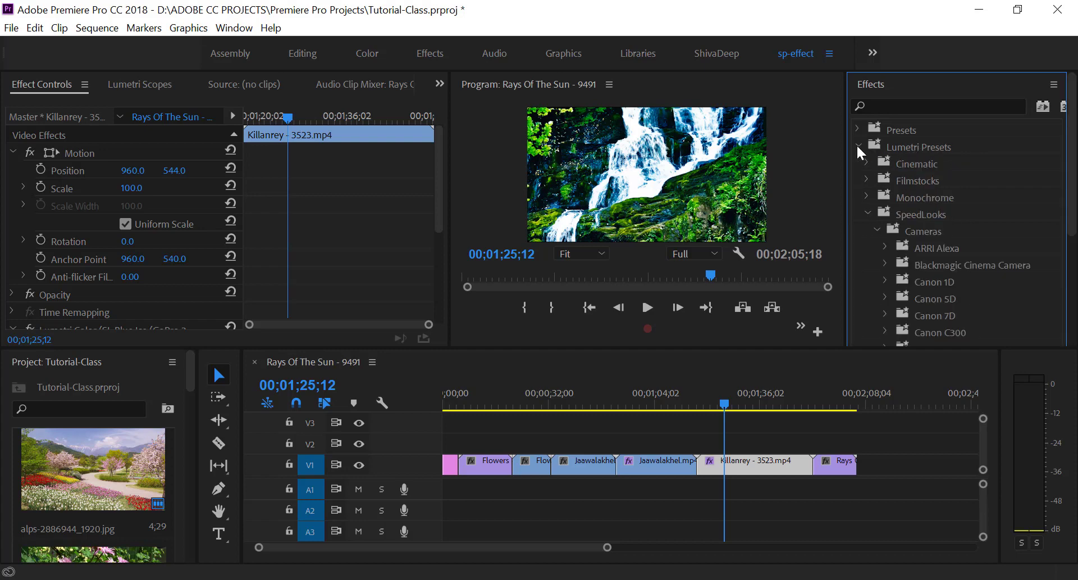
{"action": "left_click", "coordinate": [877, 230]}
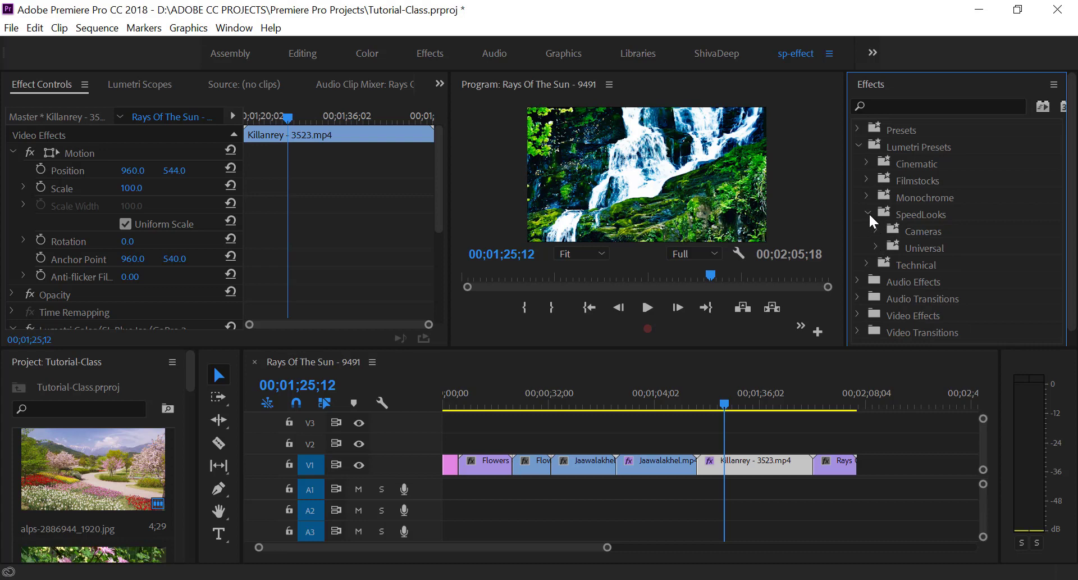
{"action": "left_click", "coordinate": [869, 212]}
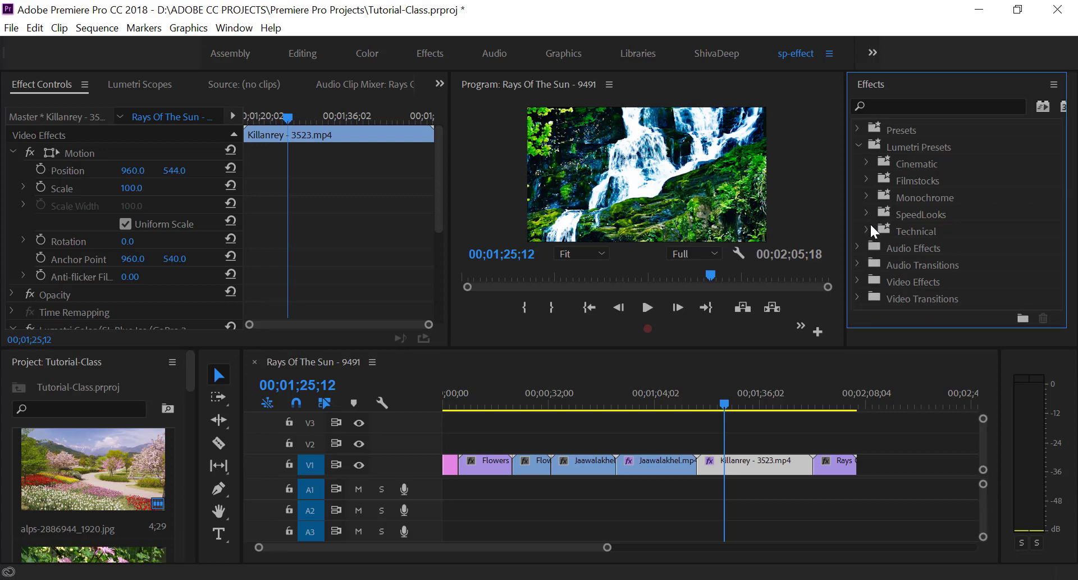
{"action": "left_click", "coordinate": [857, 145]}
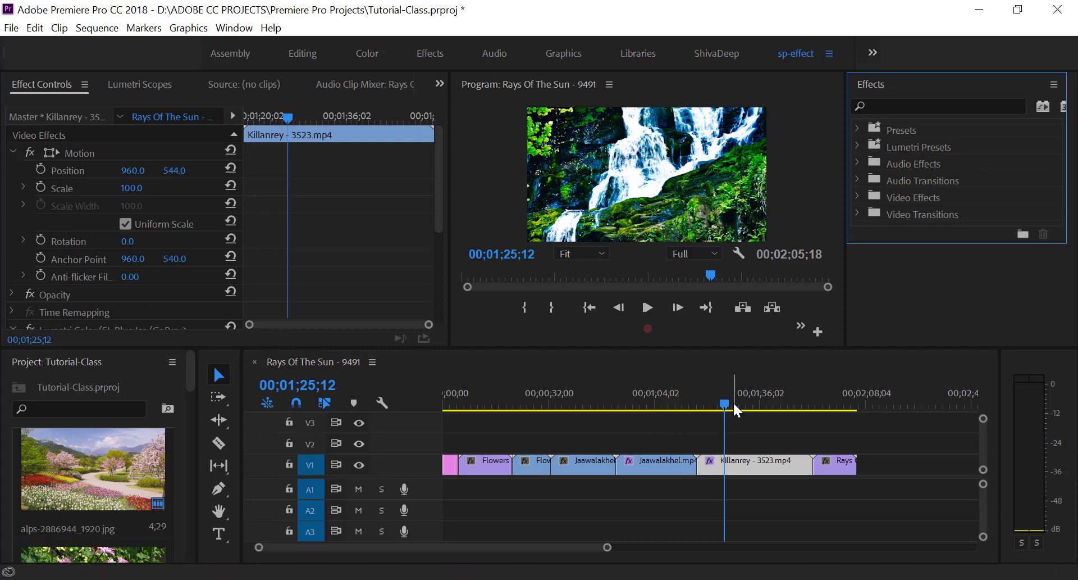
{"action": "left_click", "coordinate": [856, 146]}
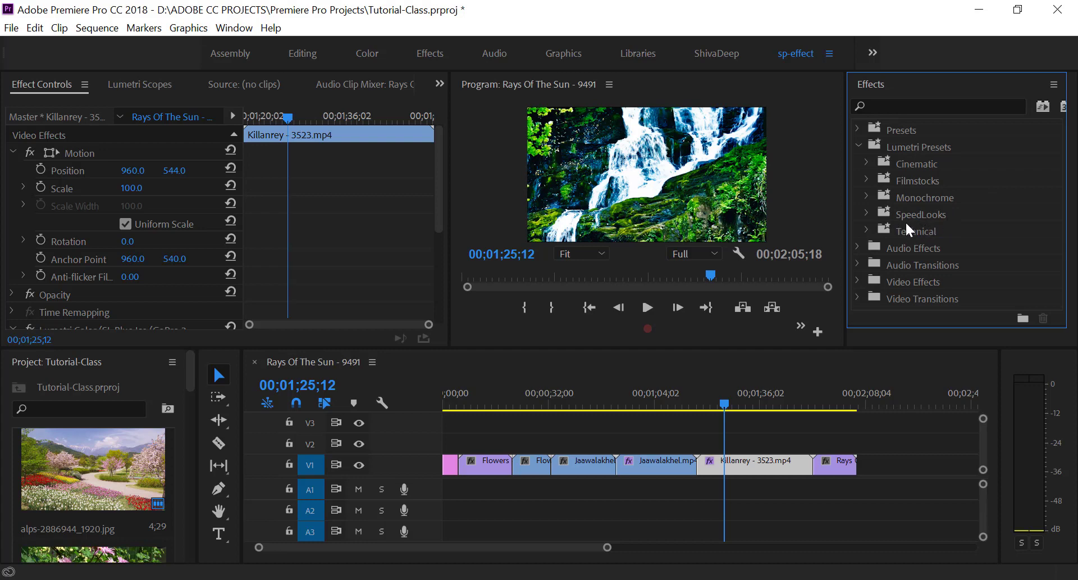
{"action": "left_click", "coordinate": [866, 215]}
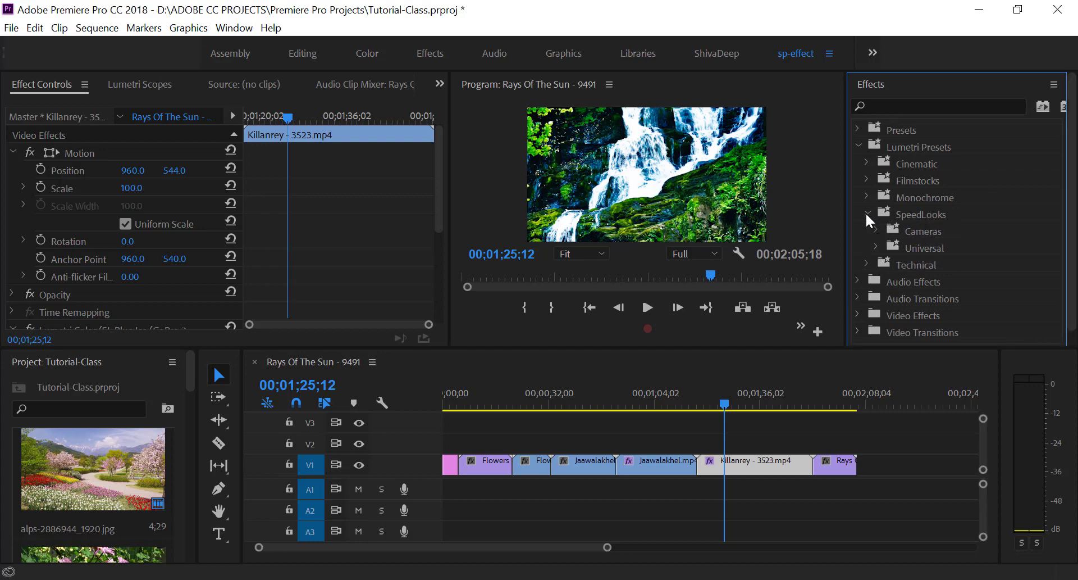
Step: Expand Universal, remove the SL Blue Ice grade, and audition SL Blue Day4Nite on the Killanrey clip
{"action": "left_click", "coordinate": [876, 247]}
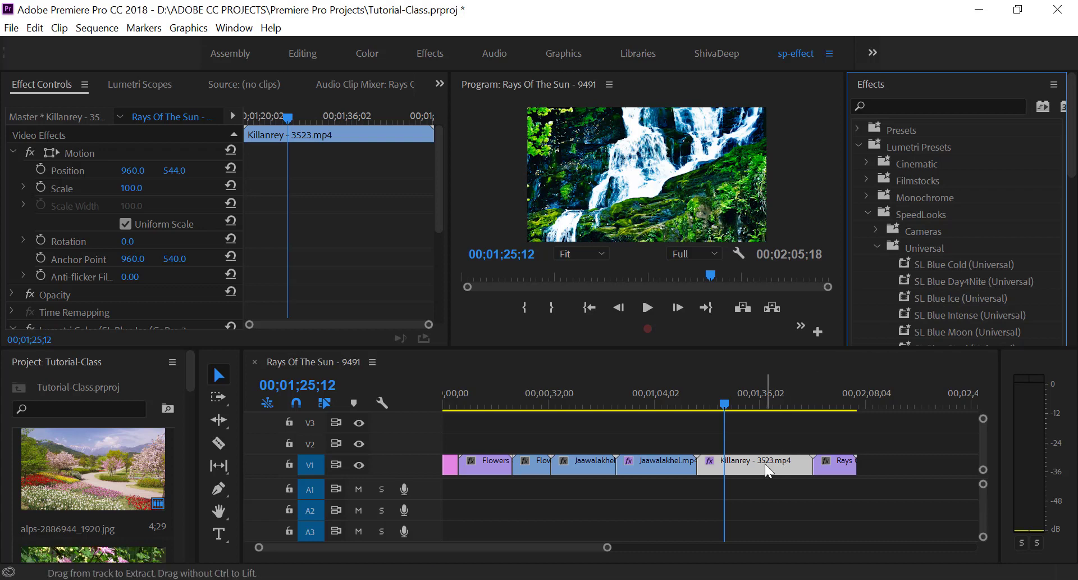
{"action": "key", "text": "ctrl+z"}
{"action": "left_click_drag", "start_coordinate": [940, 284], "coordinate": [757, 468]}
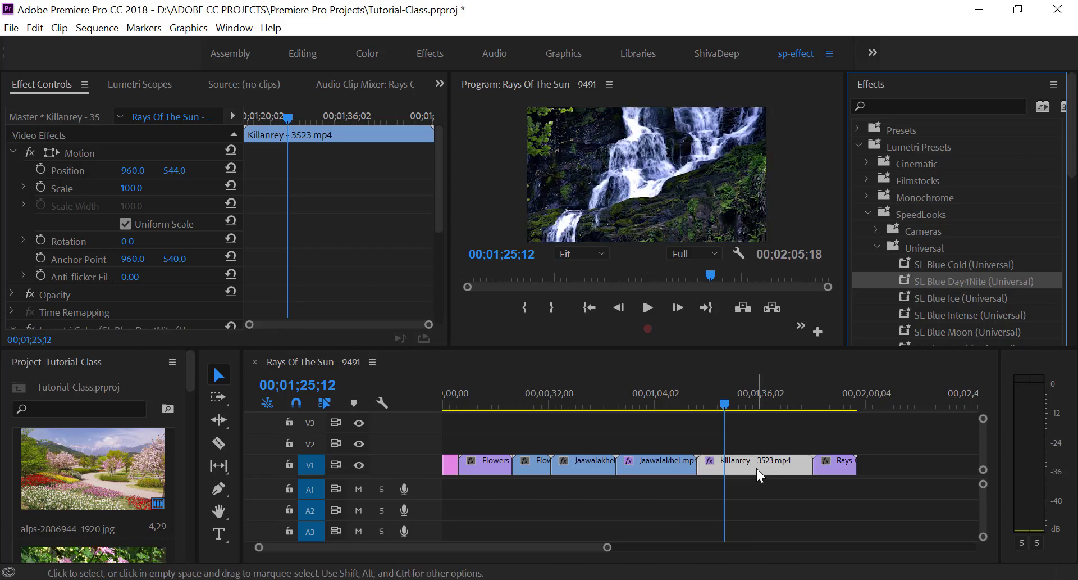
{"action": "key", "text": "ctrl+z"}
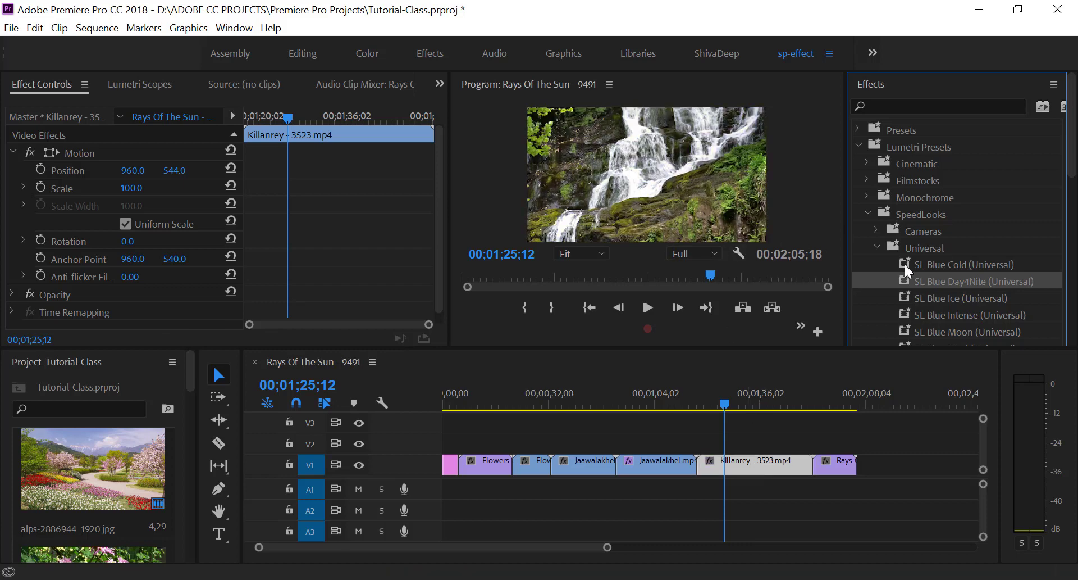
Step: Audition SL Blue Ice and SL Blue Moon on the Killanrey clip, undoing each
{"action": "left_click_drag", "start_coordinate": [949, 298], "coordinate": [731, 452]}
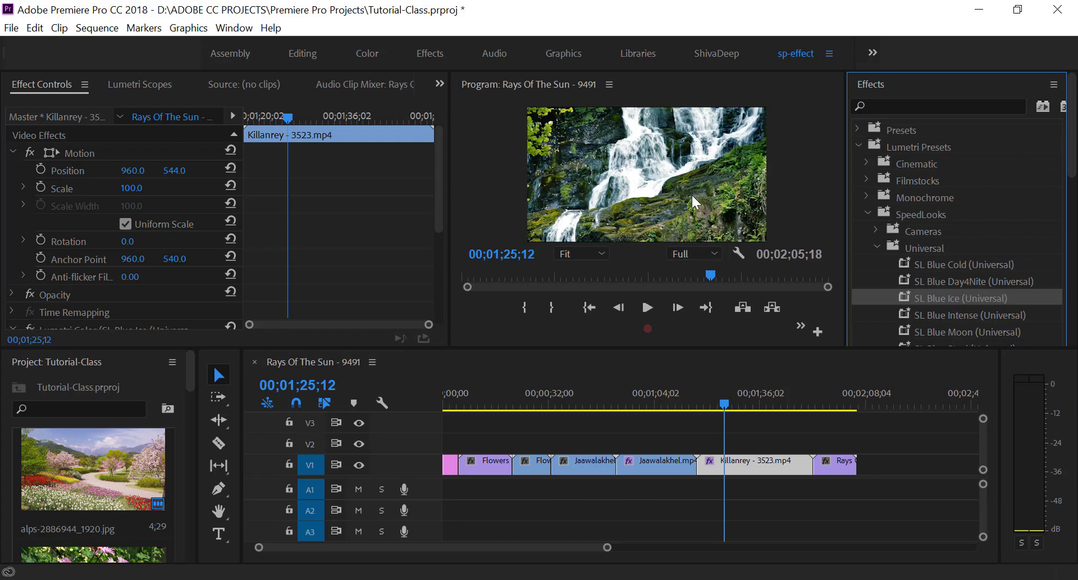
{"action": "key", "text": "ctrl+z"}
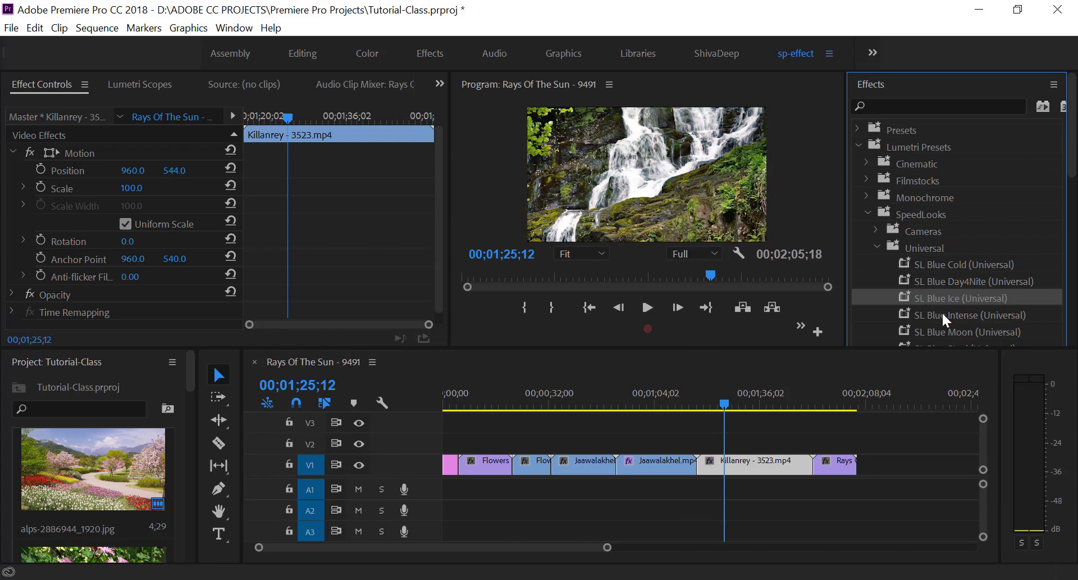
{"action": "left_click", "coordinate": [942, 311]}
{"action": "left_click", "coordinate": [952, 329]}
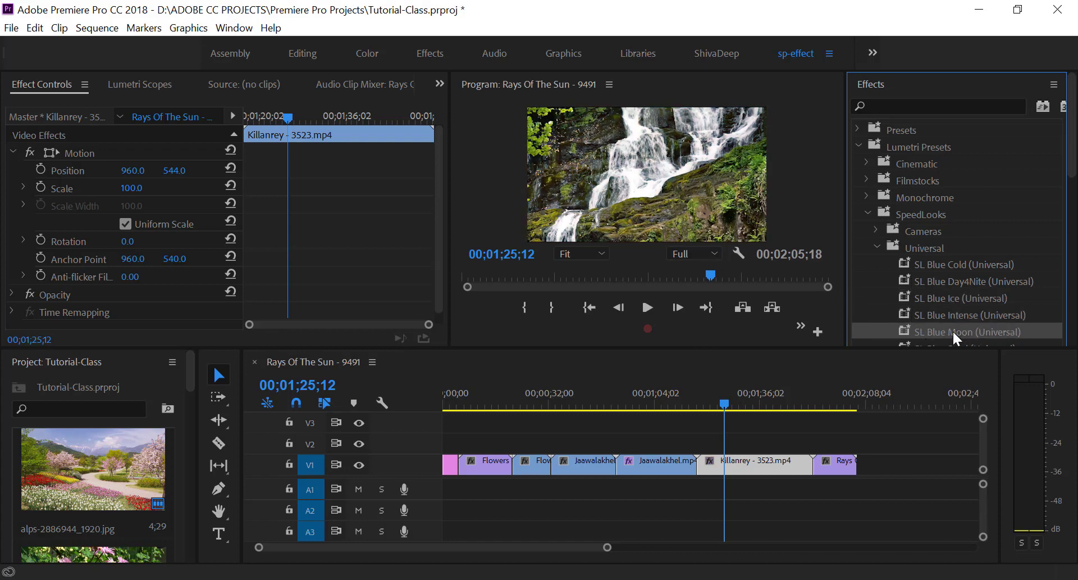
{"action": "left_click_drag", "start_coordinate": [952, 329], "coordinate": [746, 475]}
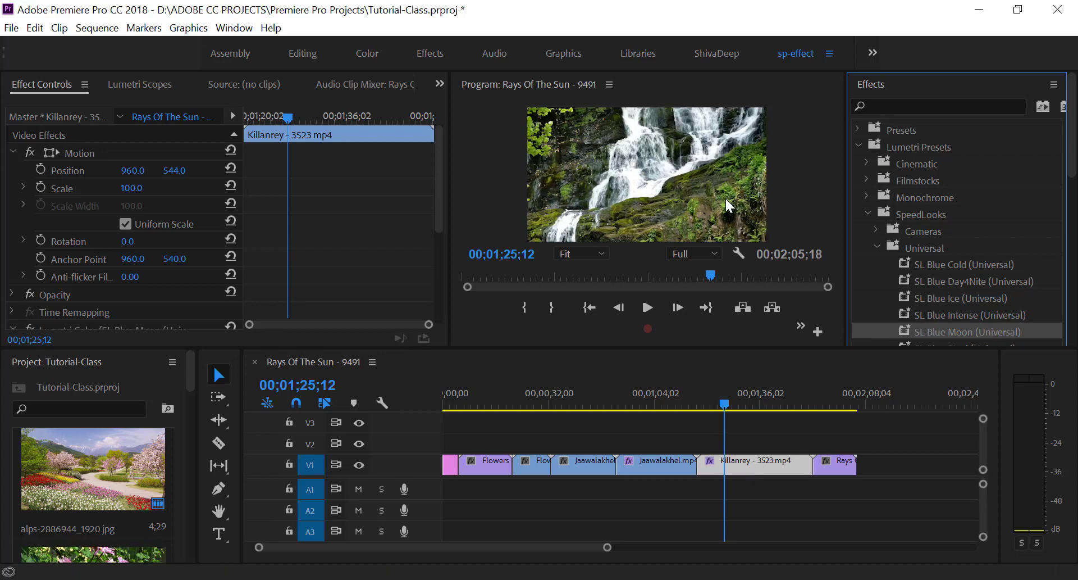
{"action": "key", "text": "ctrl+z"}
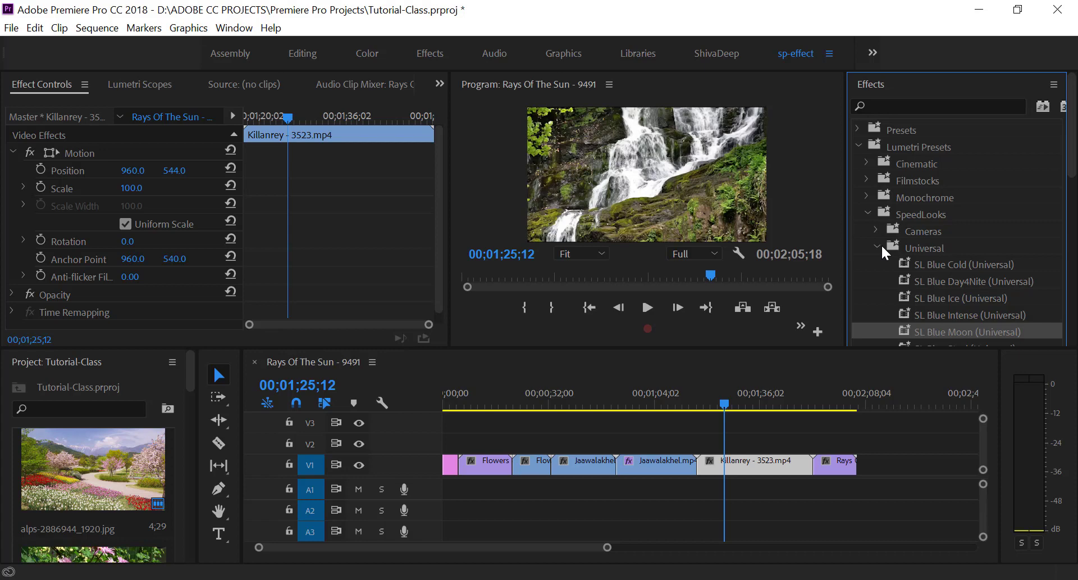
Step: Collapse Universal and expand the Cameras > Canon 7D SpeedLooks presets
{"action": "left_click", "coordinate": [881, 245]}
{"action": "left_click", "coordinate": [876, 229]}
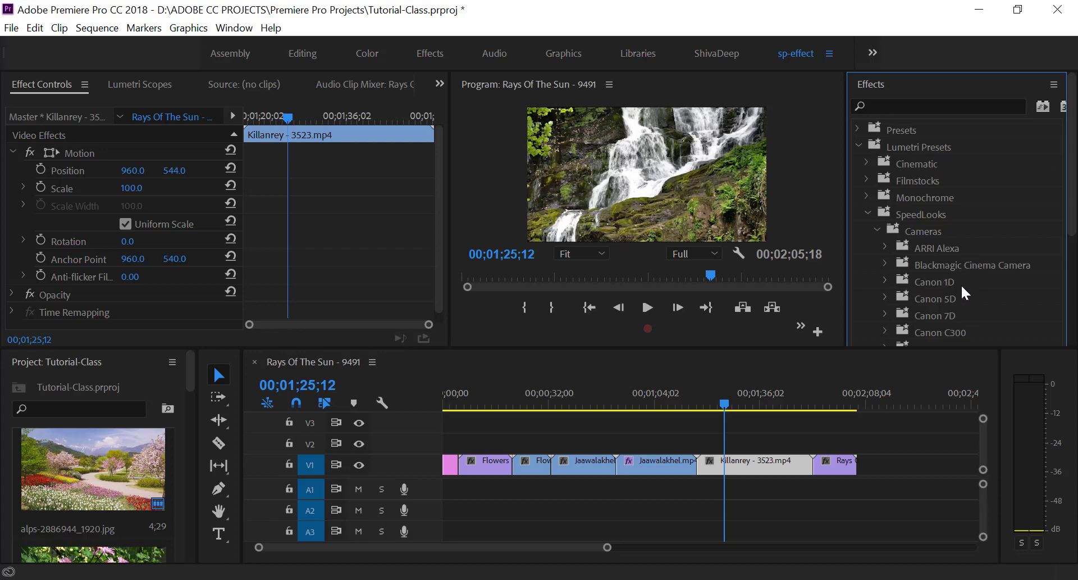
{"action": "scroll", "coordinate": [1005, 308], "scroll_direction": "down", "scroll_amount": 3}
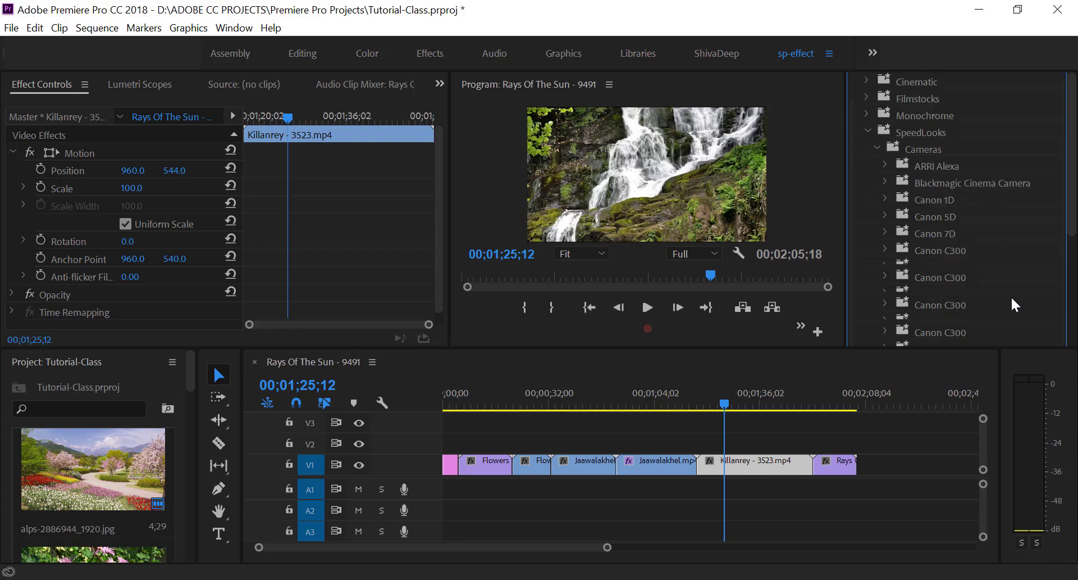
{"action": "scroll", "coordinate": [1011, 303], "scroll_direction": "down", "scroll_amount": 3}
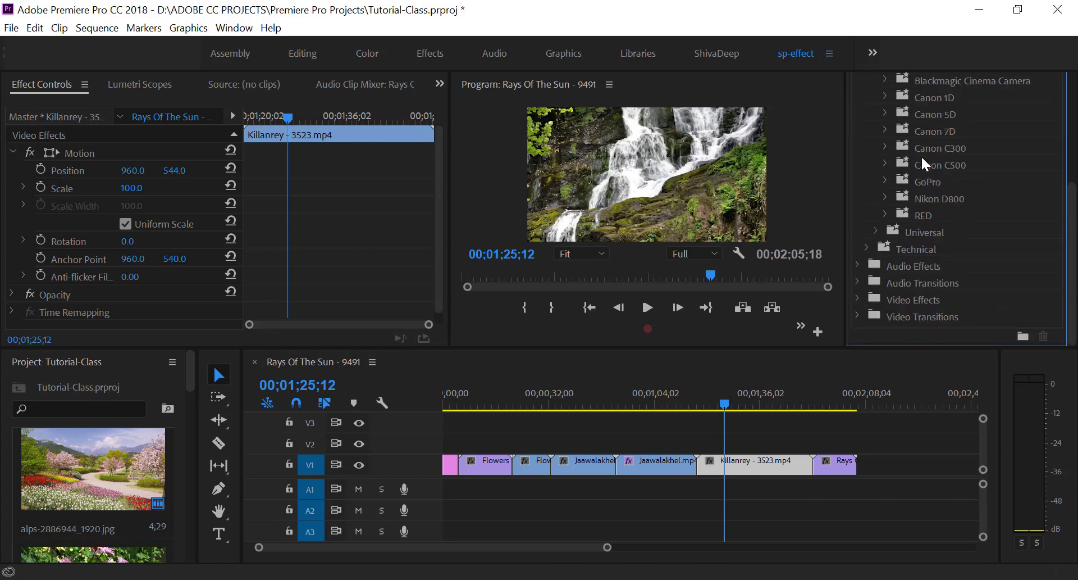
{"action": "left_click", "coordinate": [885, 129]}
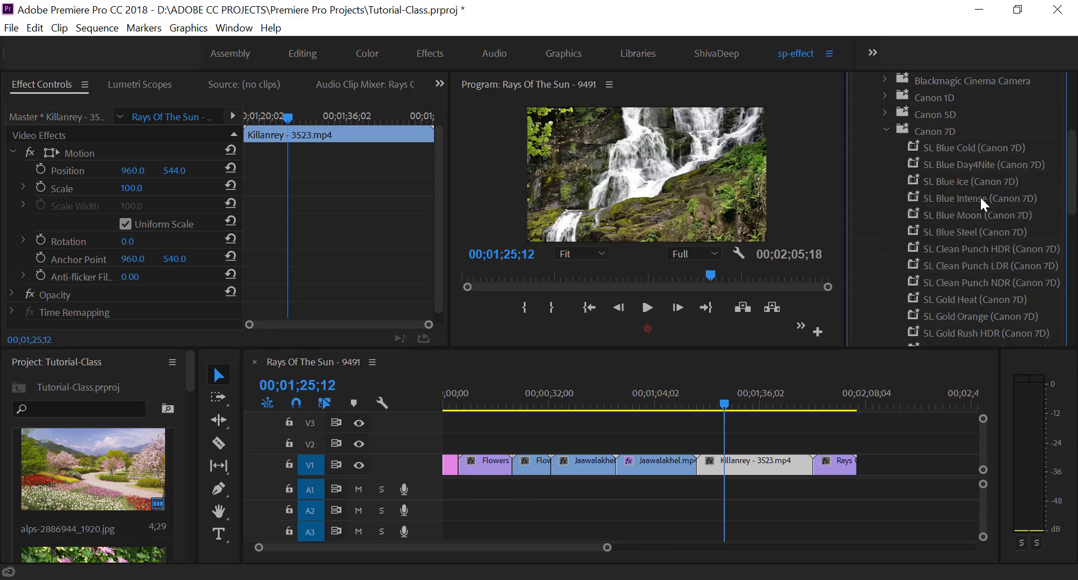
Step: Audition Canon 7D SL Blue Moon and SL Clean Punch HDR on the clip, undoing each, then collapse Canon 7D
{"action": "left_click", "coordinate": [952, 213]}
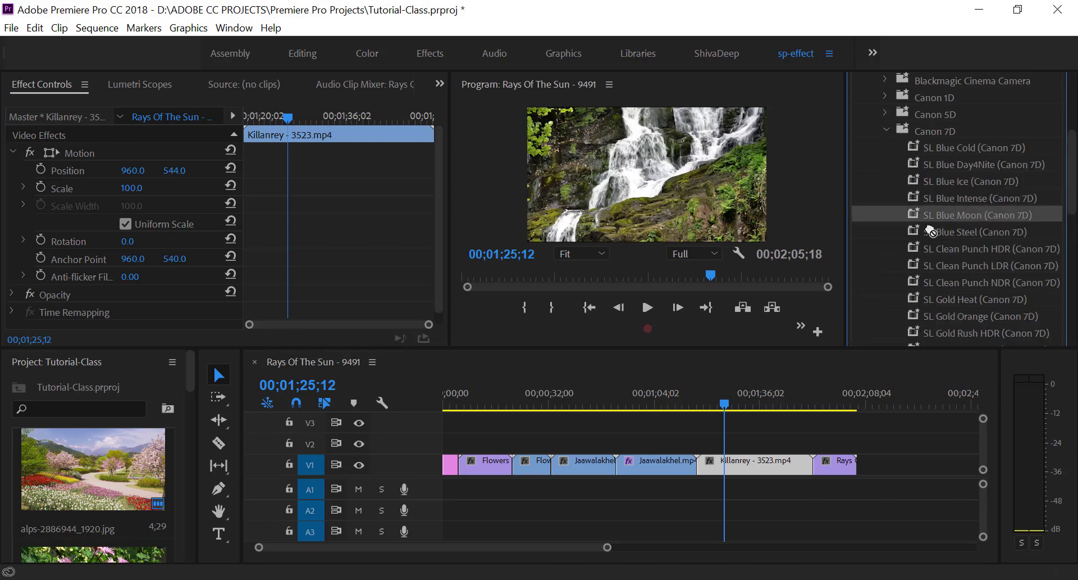
{"action": "left_click_drag", "start_coordinate": [730, 402], "coordinate": [753, 468]}
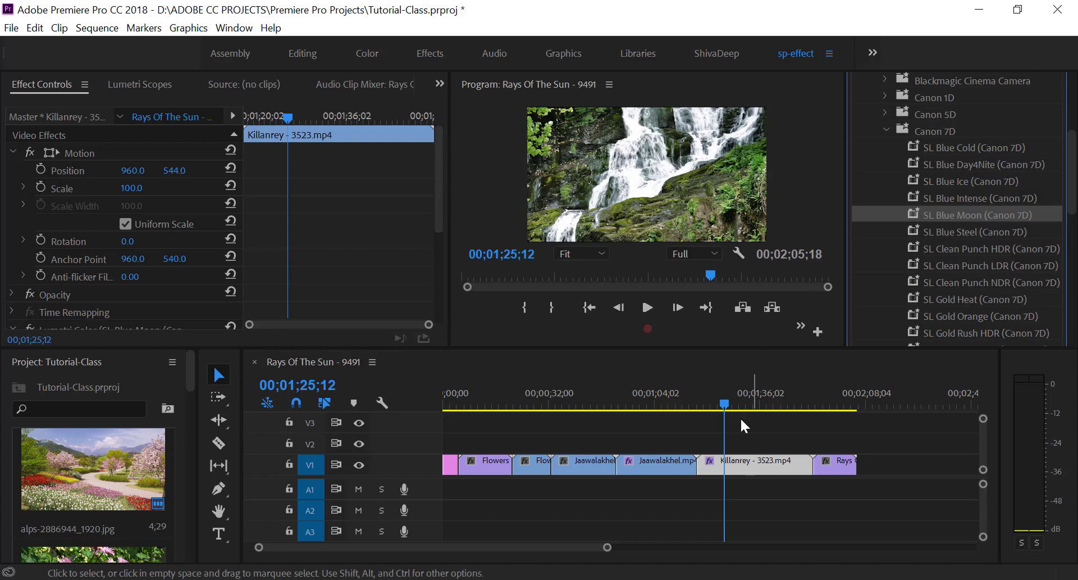
{"action": "key", "text": "ctrl+z"}
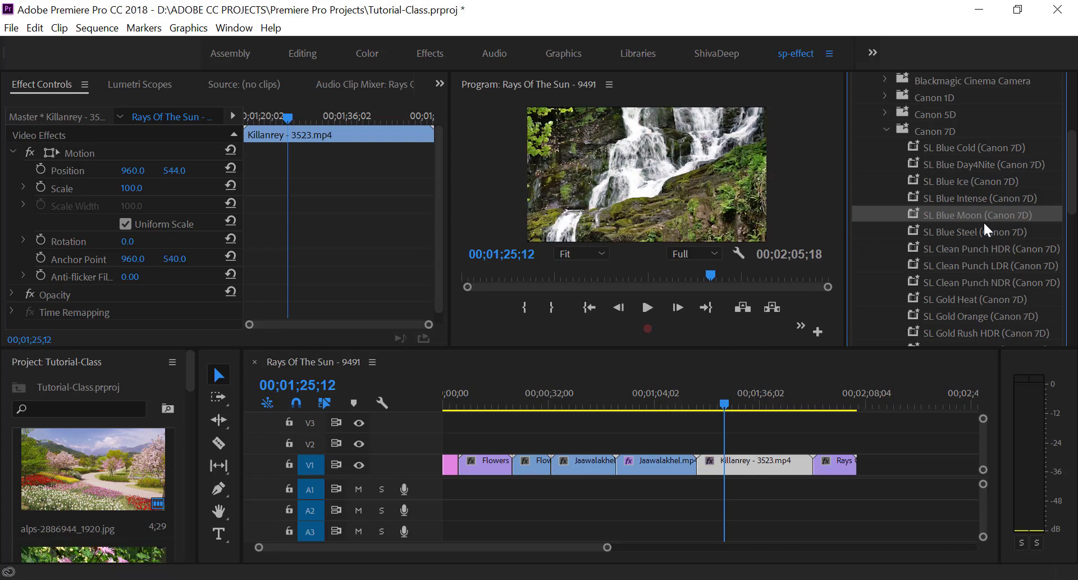
{"action": "left_click", "coordinate": [968, 247]}
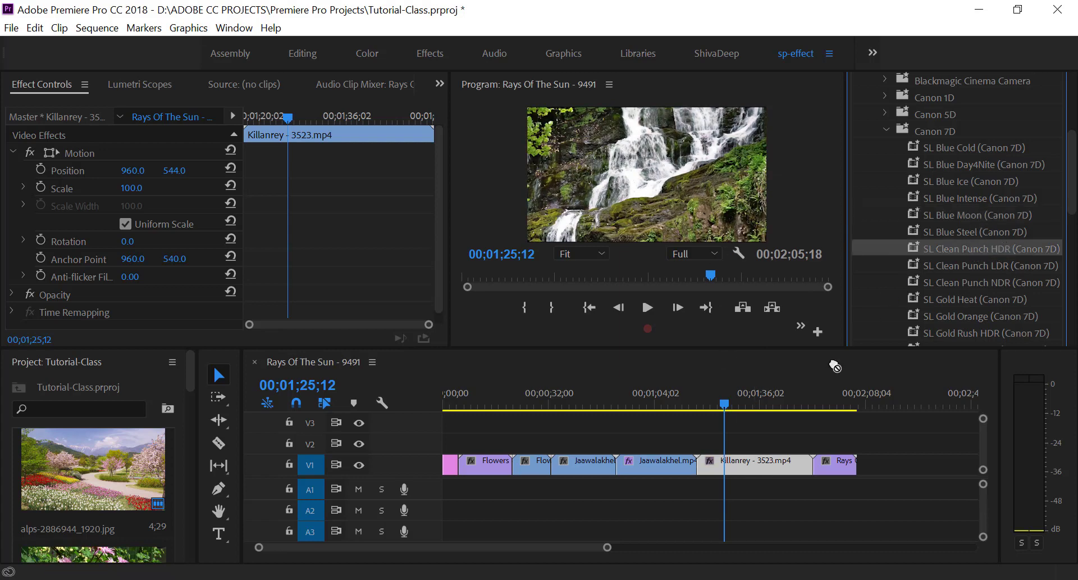
{"action": "left_click_drag", "start_coordinate": [993, 247], "coordinate": [756, 464]}
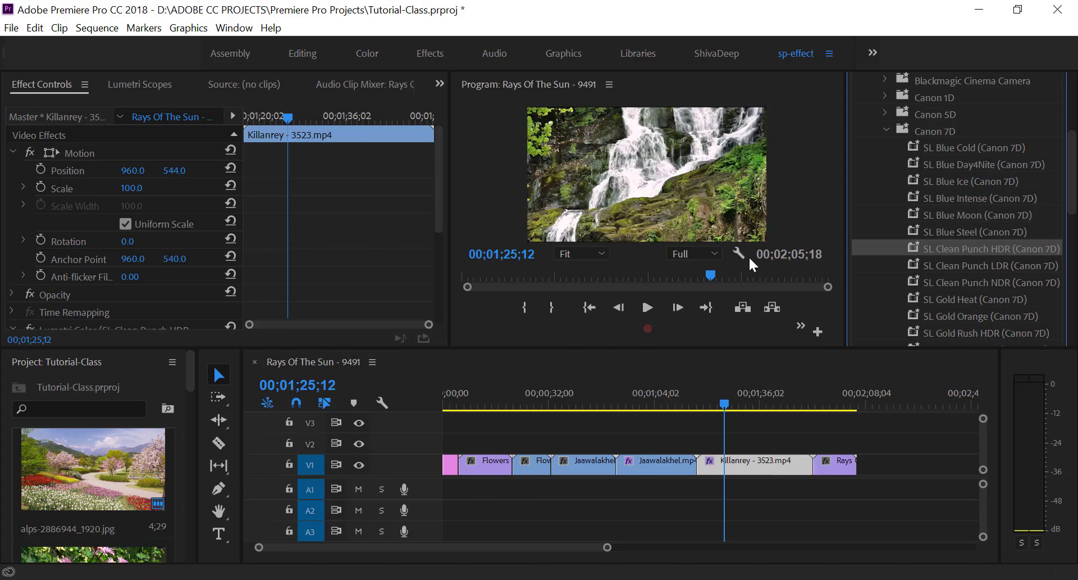
{"action": "key", "text": "ctrl+z"}
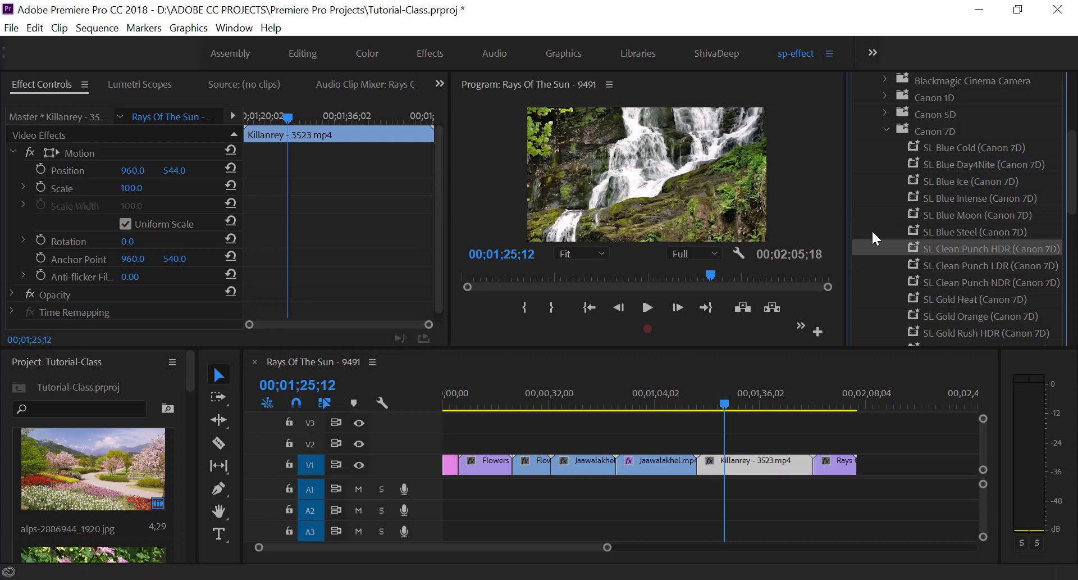
{"action": "left_click", "coordinate": [885, 128]}
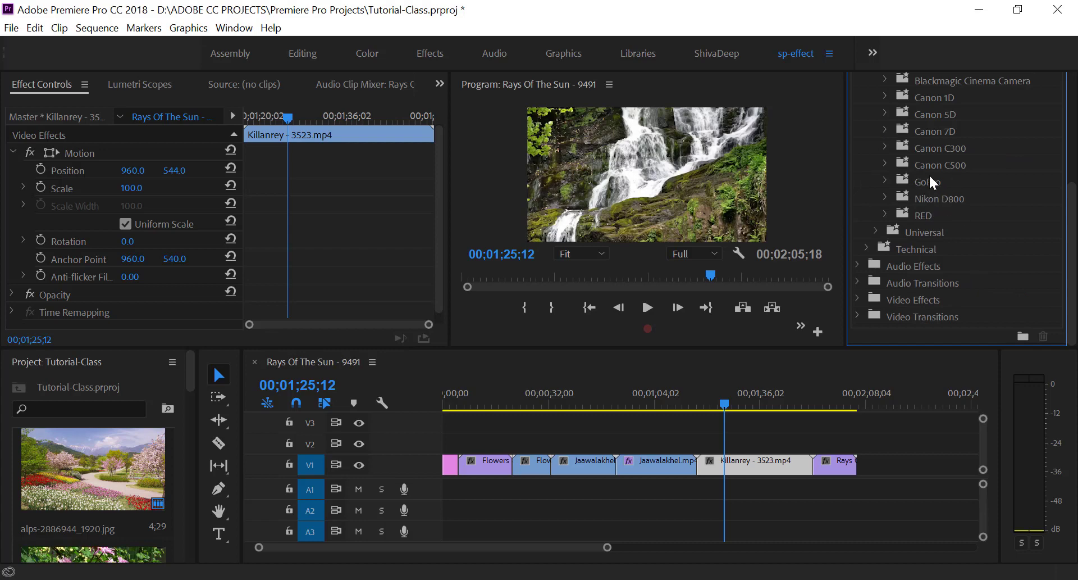
Step: Expand GoPro > 5800 Kelvin and try SL Gold Western on the Killanrey clip
{"action": "left_click", "coordinate": [886, 181]}
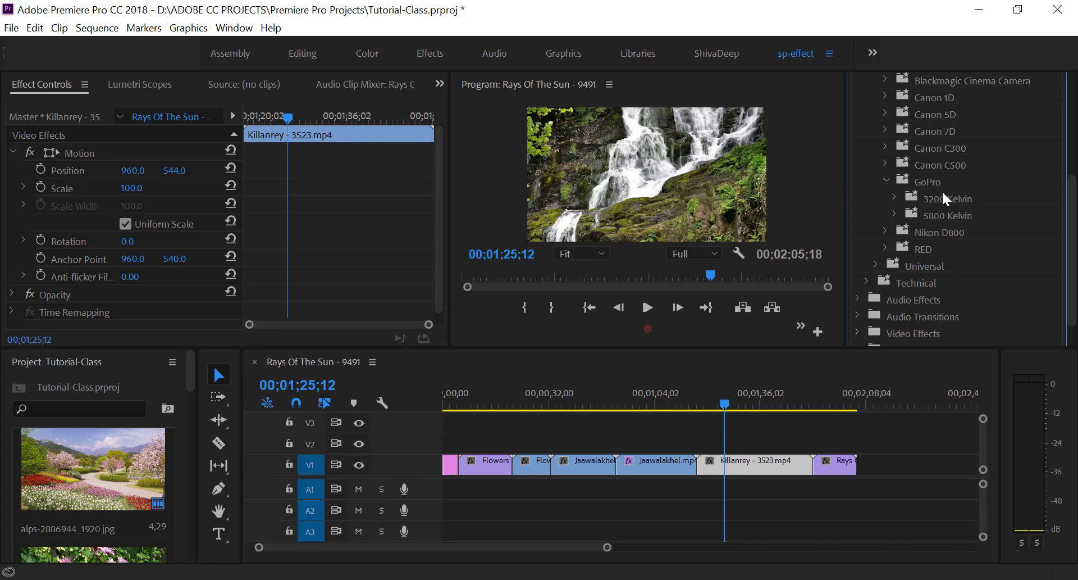
{"action": "left_click", "coordinate": [895, 214]}
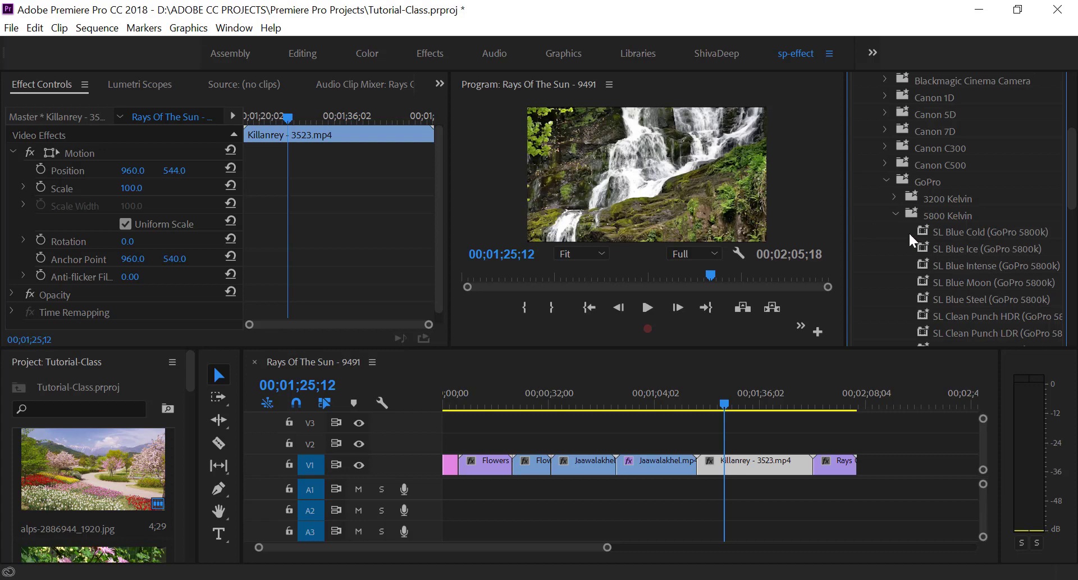
{"action": "scroll", "coordinate": [996, 284], "scroll_direction": "down", "scroll_amount": 2}
{"action": "scroll", "coordinate": [996, 286], "scroll_direction": "down", "scroll_amount": 3}
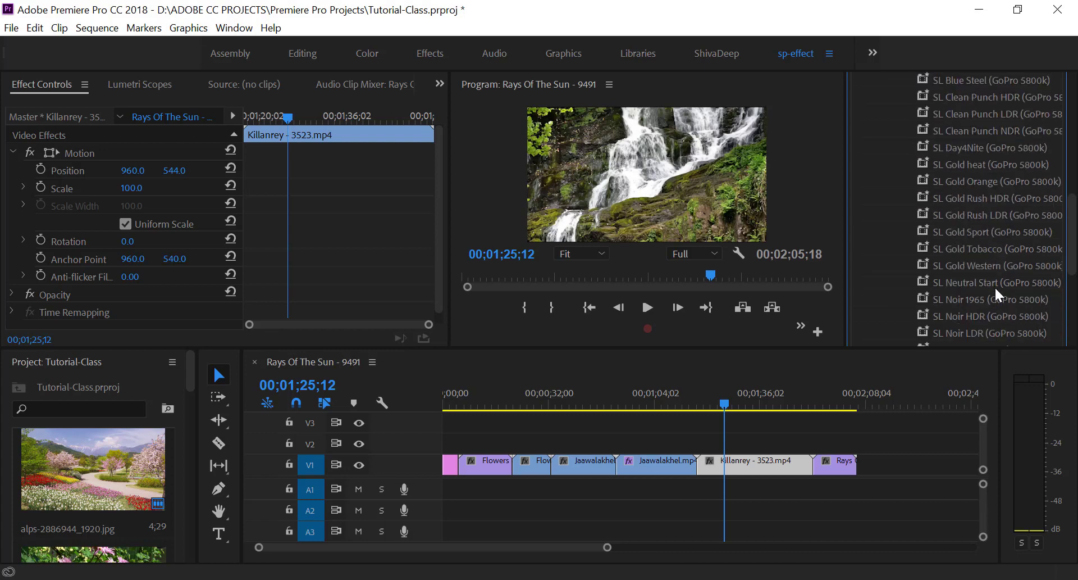
{"action": "left_click", "coordinate": [988, 269]}
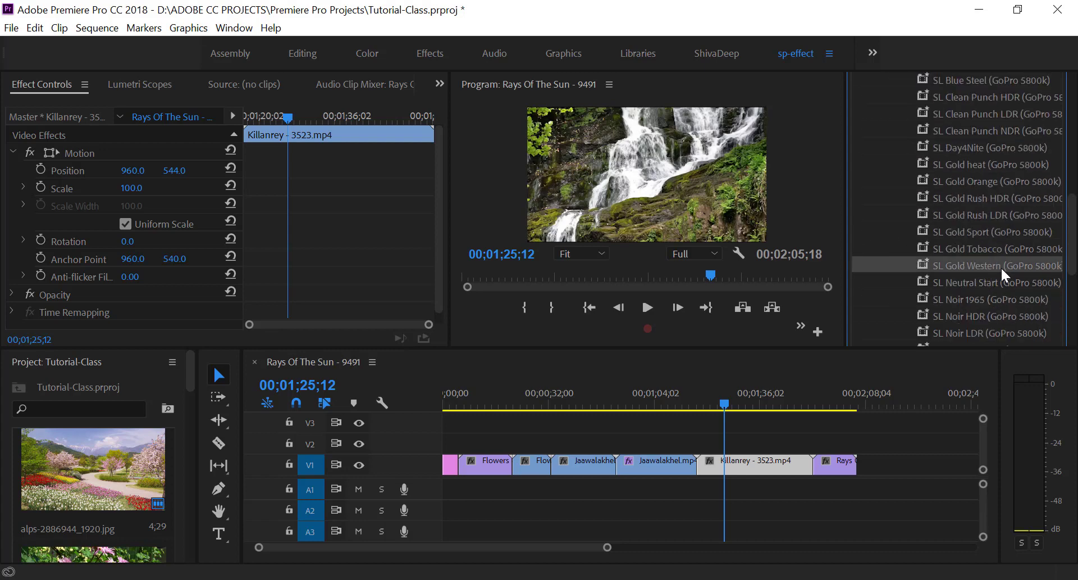
{"action": "left_click_drag", "start_coordinate": [1001, 266], "coordinate": [753, 462]}
Step: Apply SL Neutral Start to the Killanrey clip and maximize the Program Monitor
{"action": "left_click", "coordinate": [977, 287]}
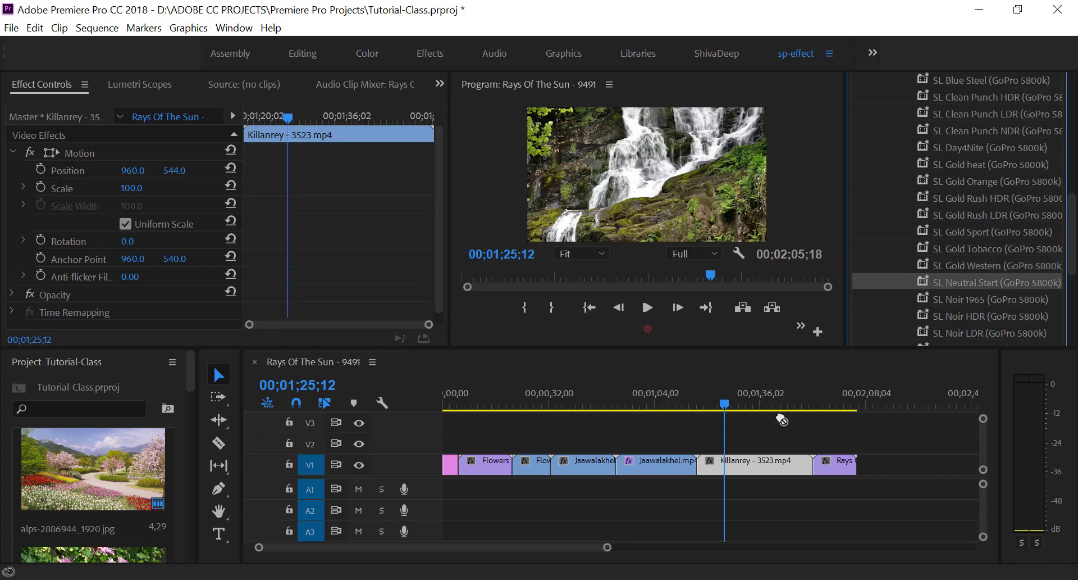
{"action": "left_click_drag", "start_coordinate": [977, 291], "coordinate": [756, 465]}
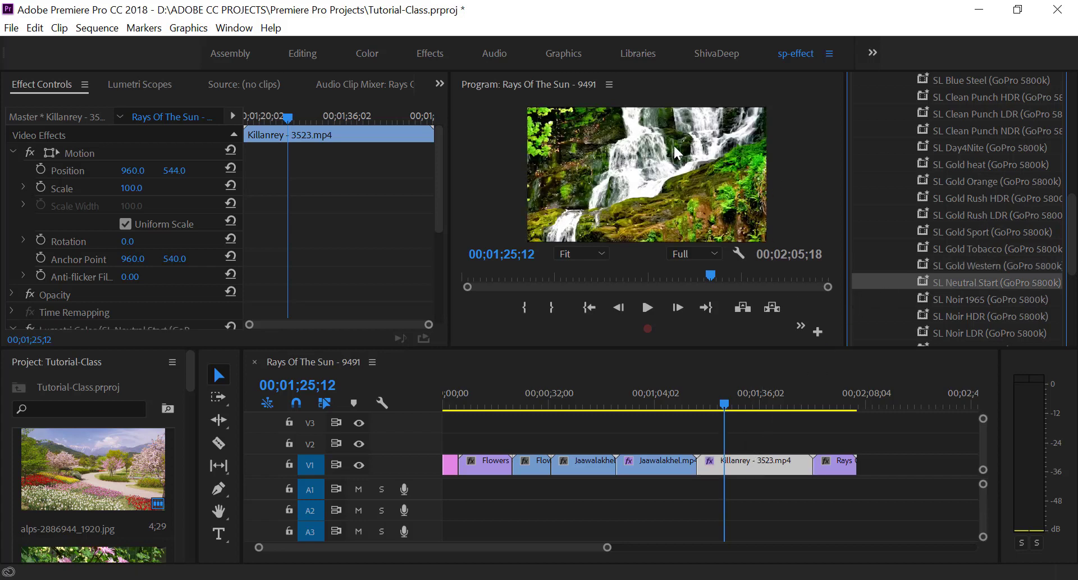
{"action": "key", "text": "grave"}
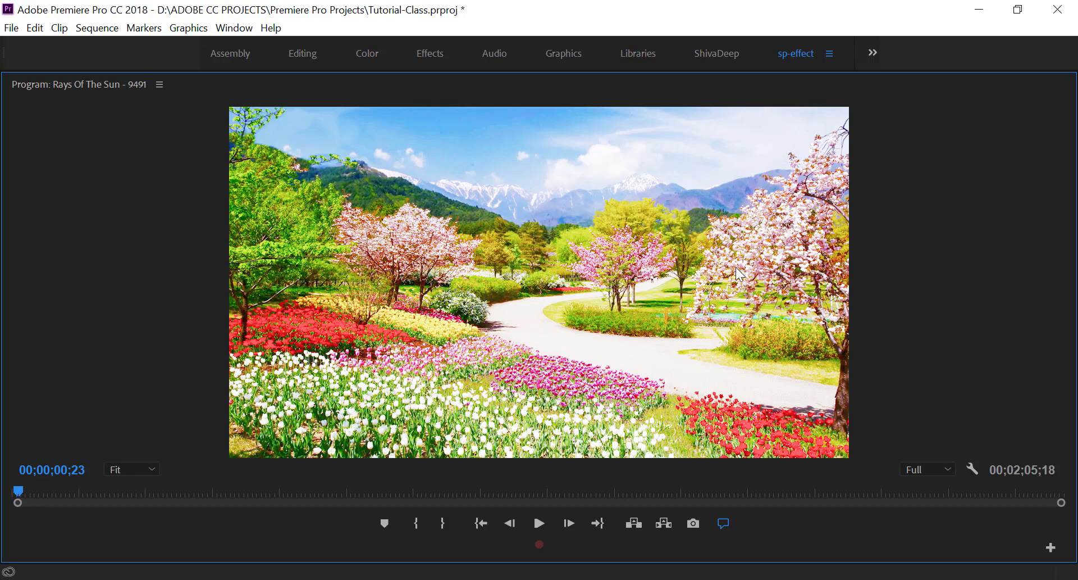
{"action": "key", "text": "ctrl+z"}
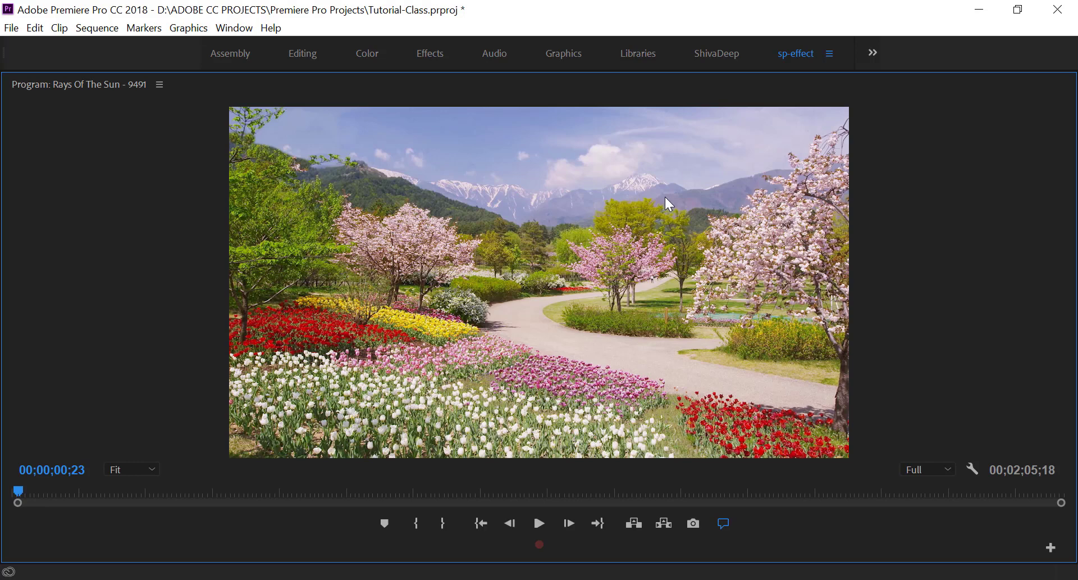
{"action": "key", "text": "ctrl+shift+z"}
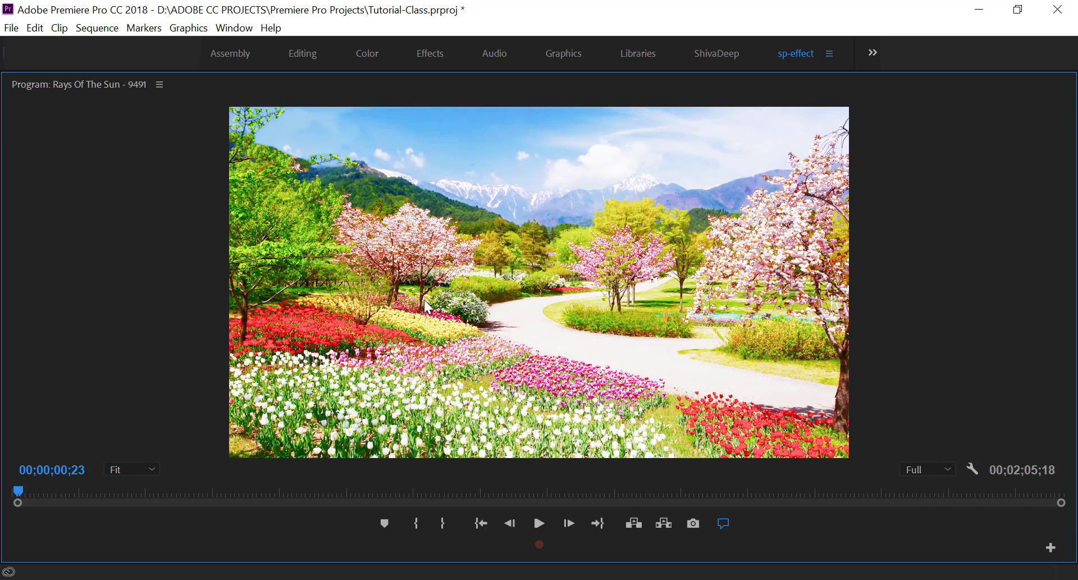